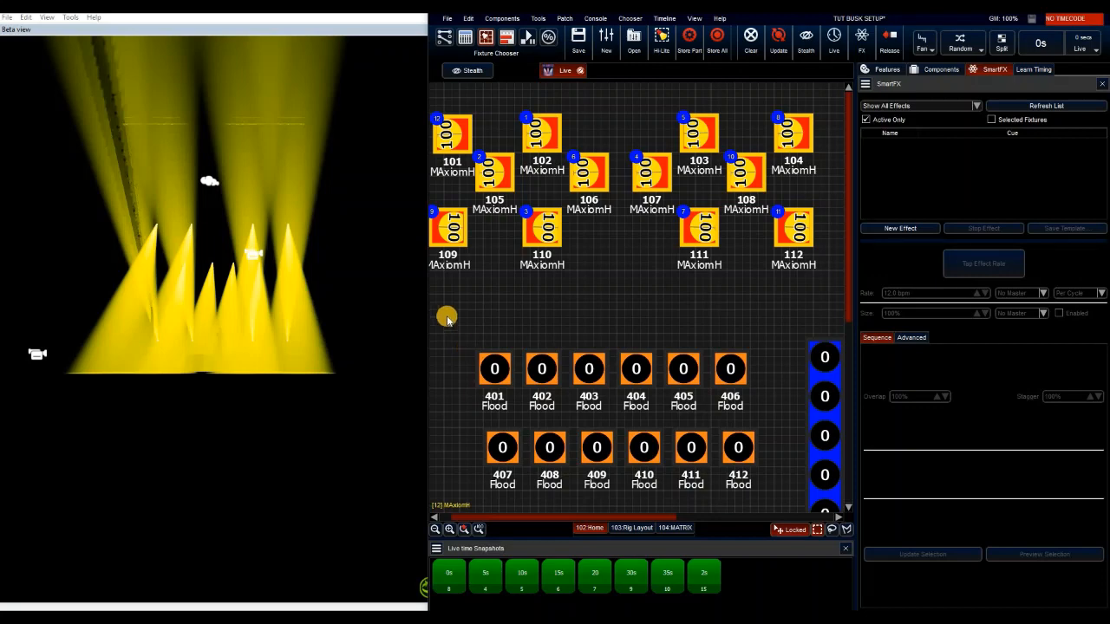
- Switch to Chrome and play the concert lighting clip on Facebook to study its beam movement
mouse_move(293, 603)
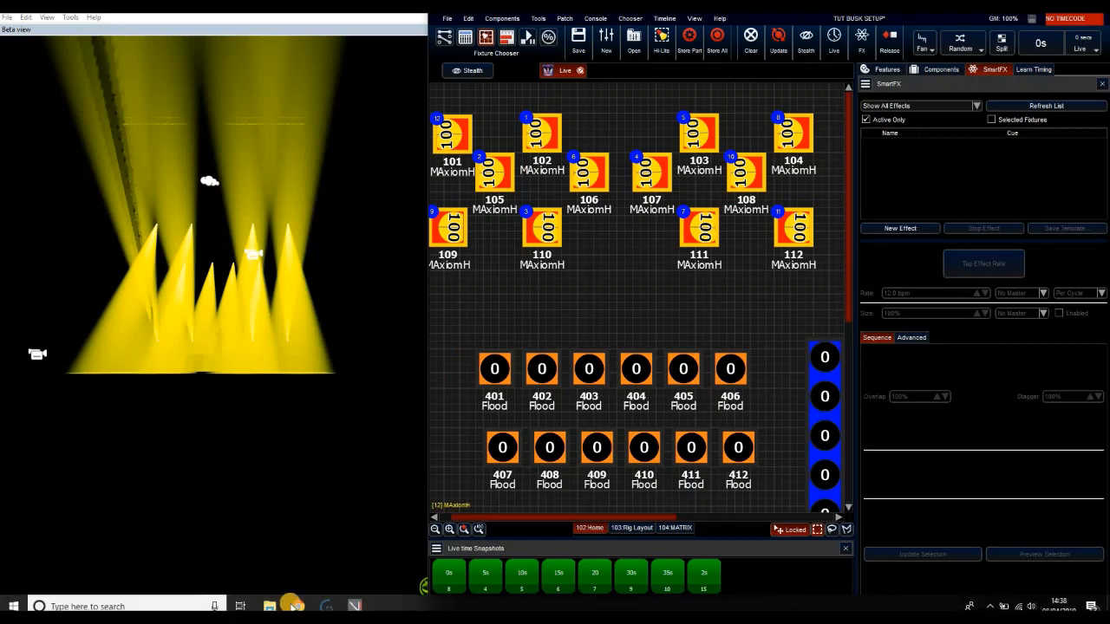
click(295, 604)
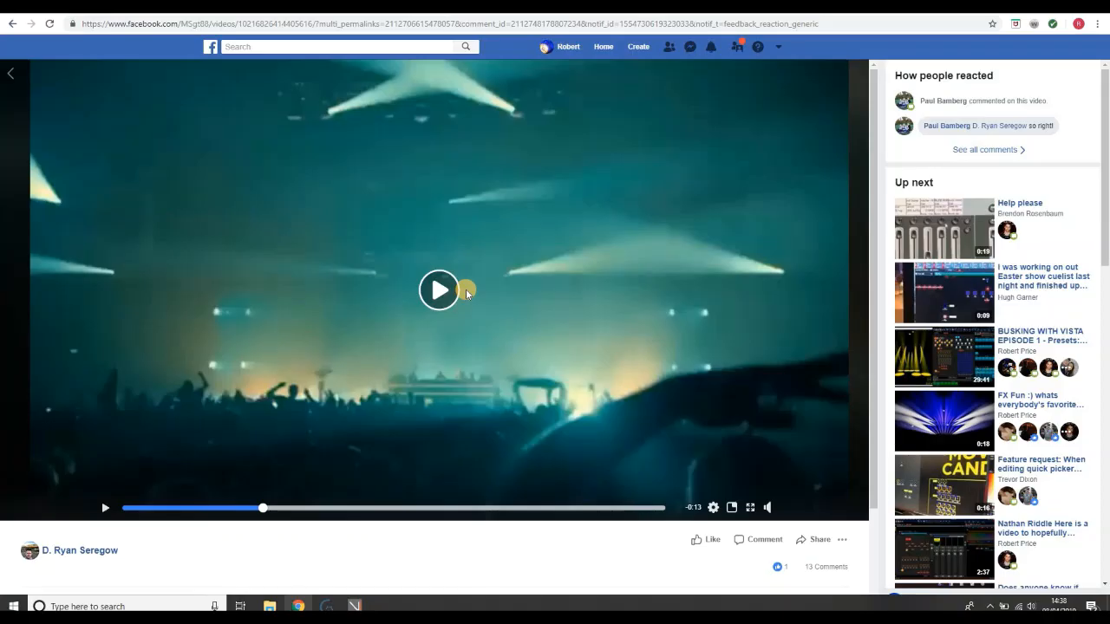
click(517, 344)
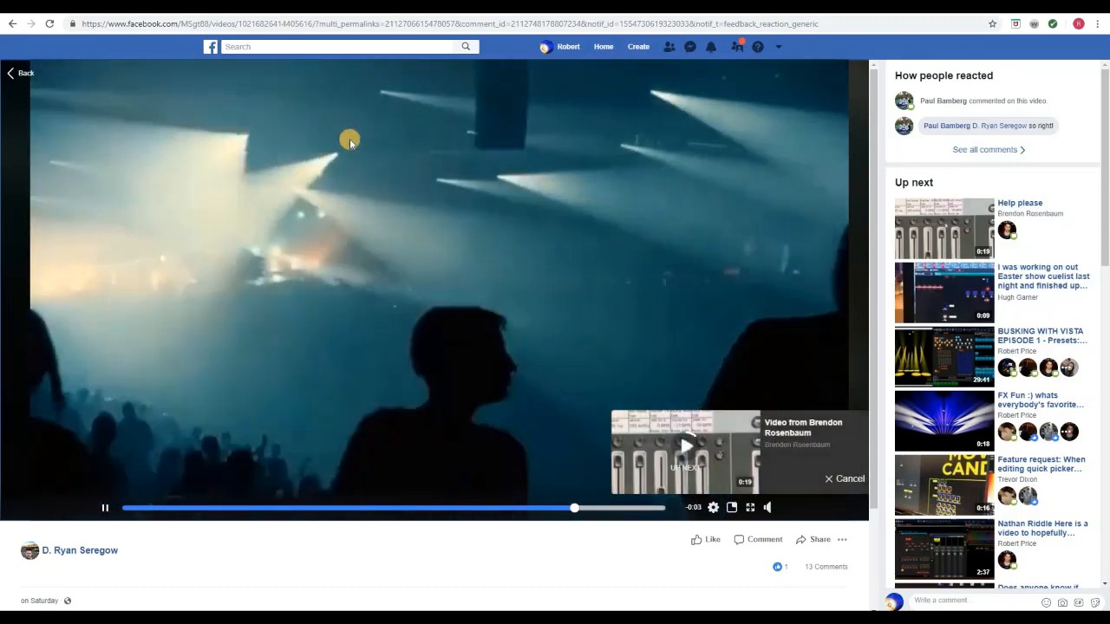
click(349, 139)
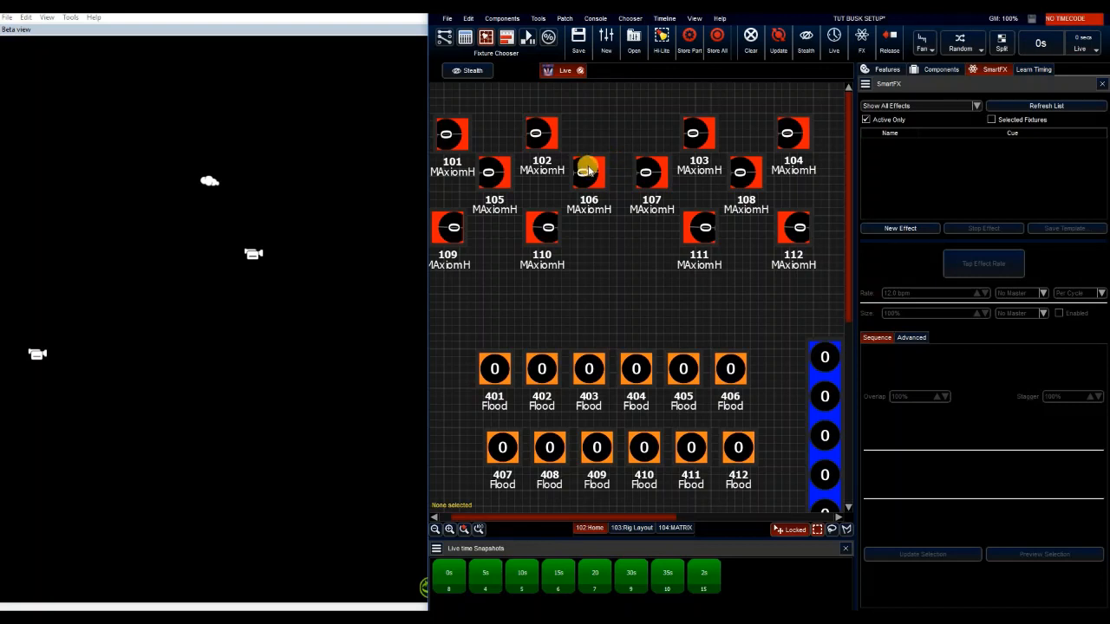
- Create a new cuelist, naming its first cue Pan wave with a time of 0 seconds
click(608, 52)
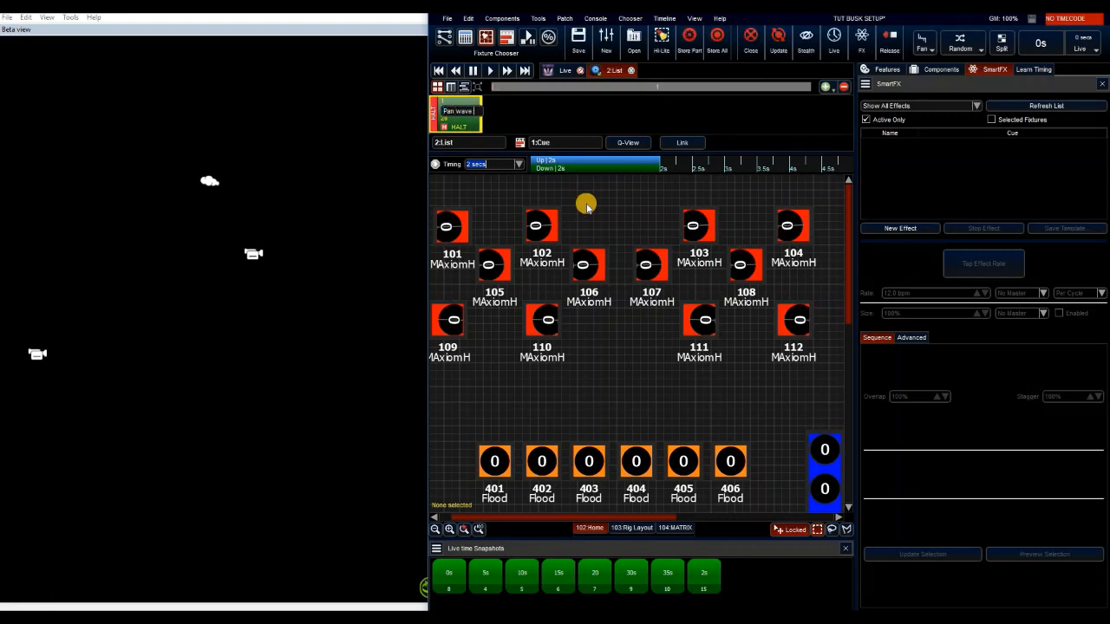
key(Tab)
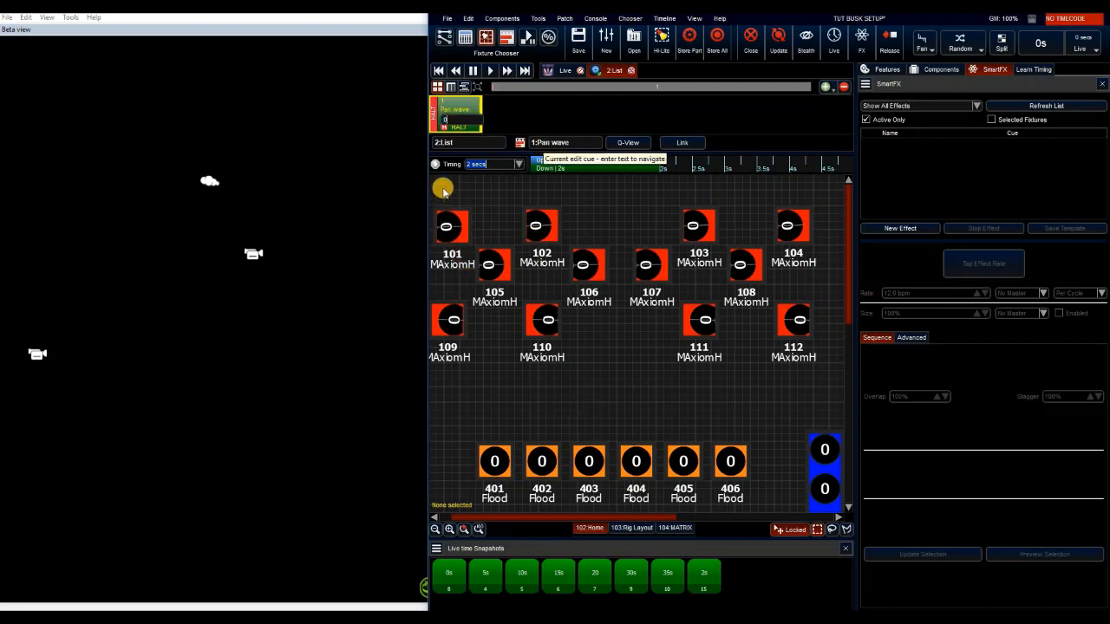
text(0)
key(Return)
- Select all twelve MAxiomH fixtures, 101 to 112, and apply the UP position preset to them
drag(431, 185, 809, 331)
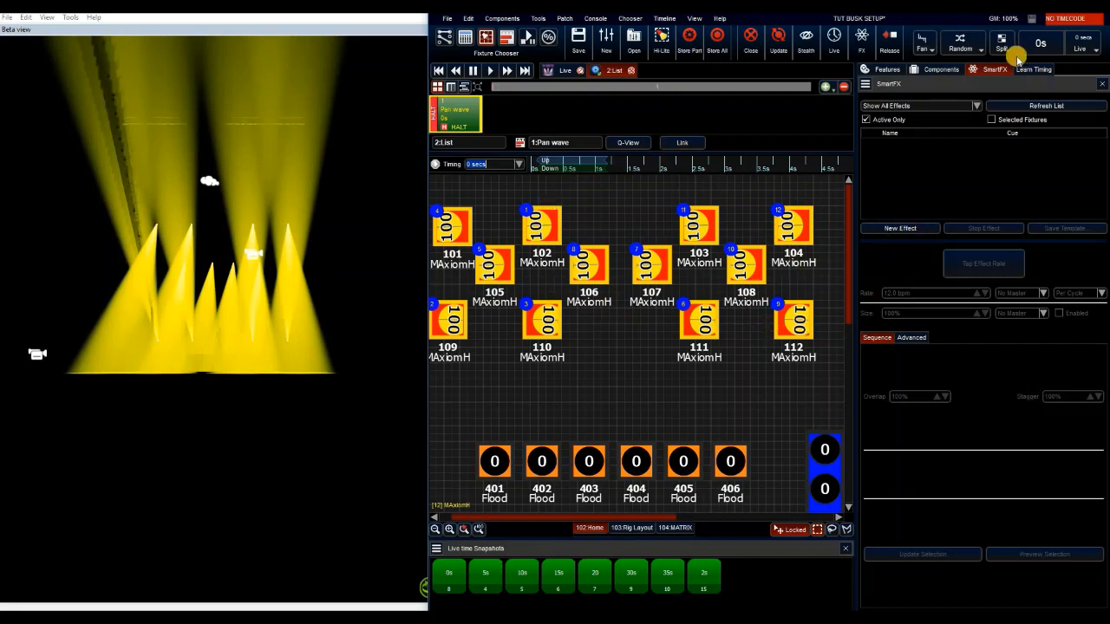
click(943, 69)
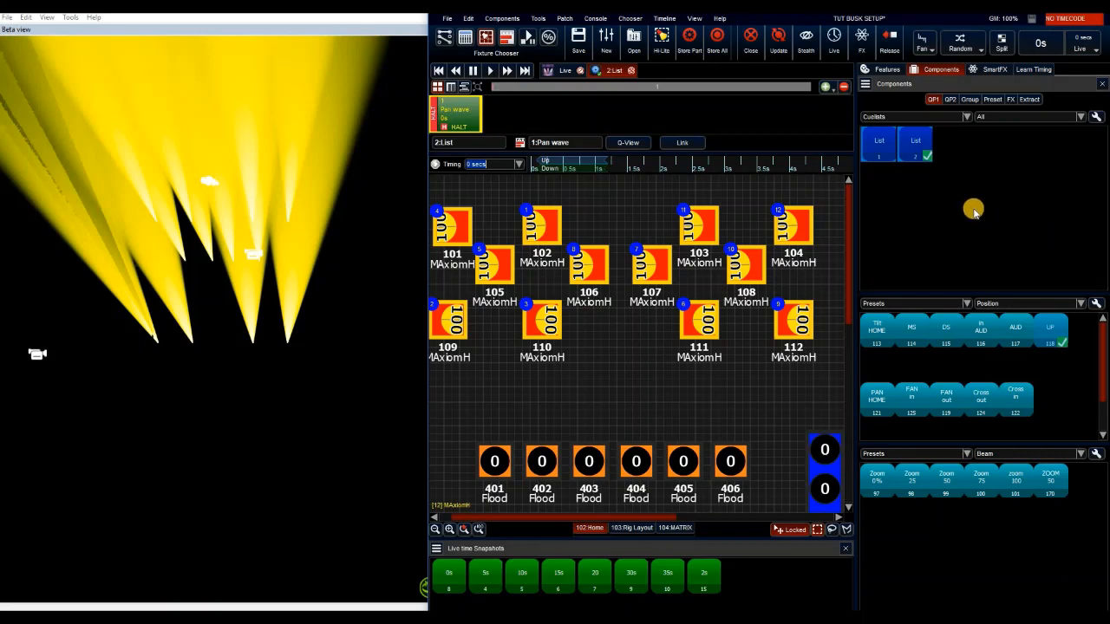
- Create a new wave effect with the Position feature type for the selected fixtures in SmartFX
click(1008, 73)
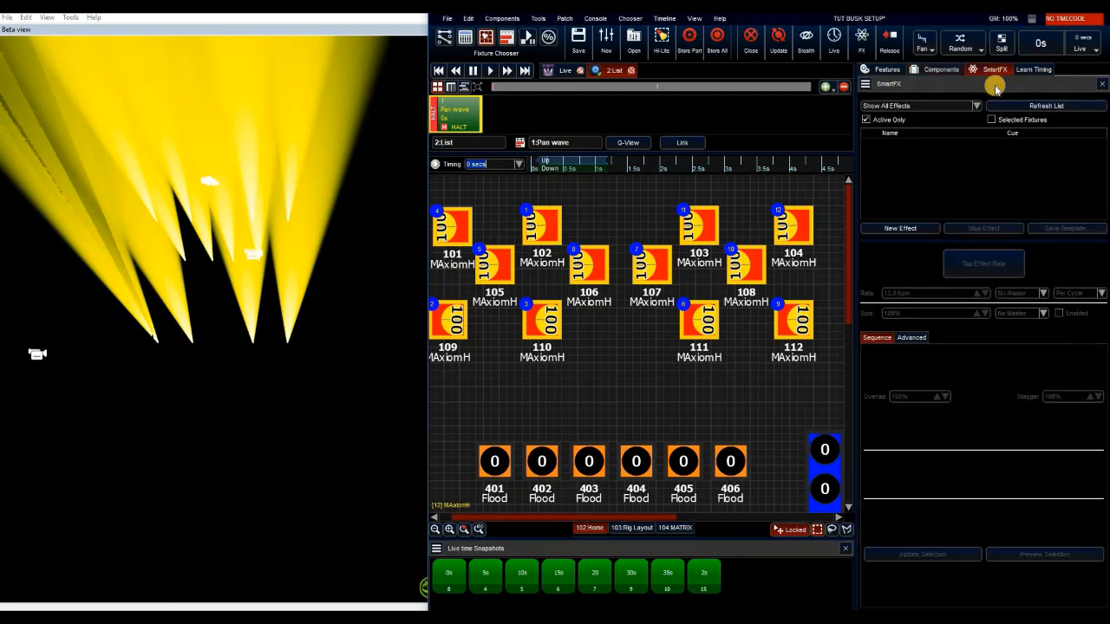
click(911, 229)
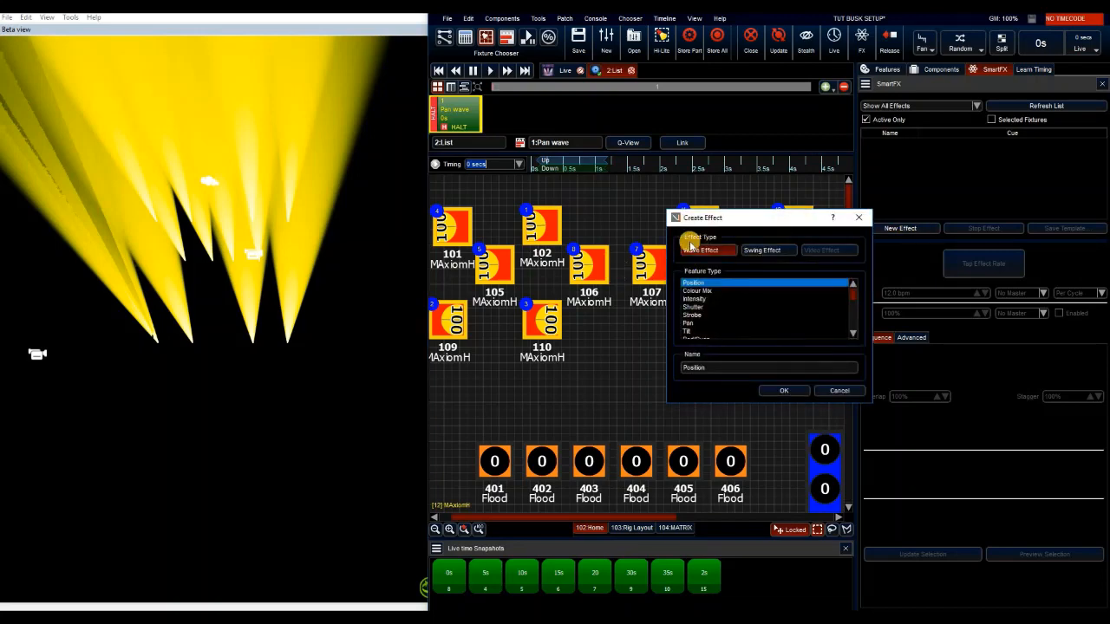
click(786, 391)
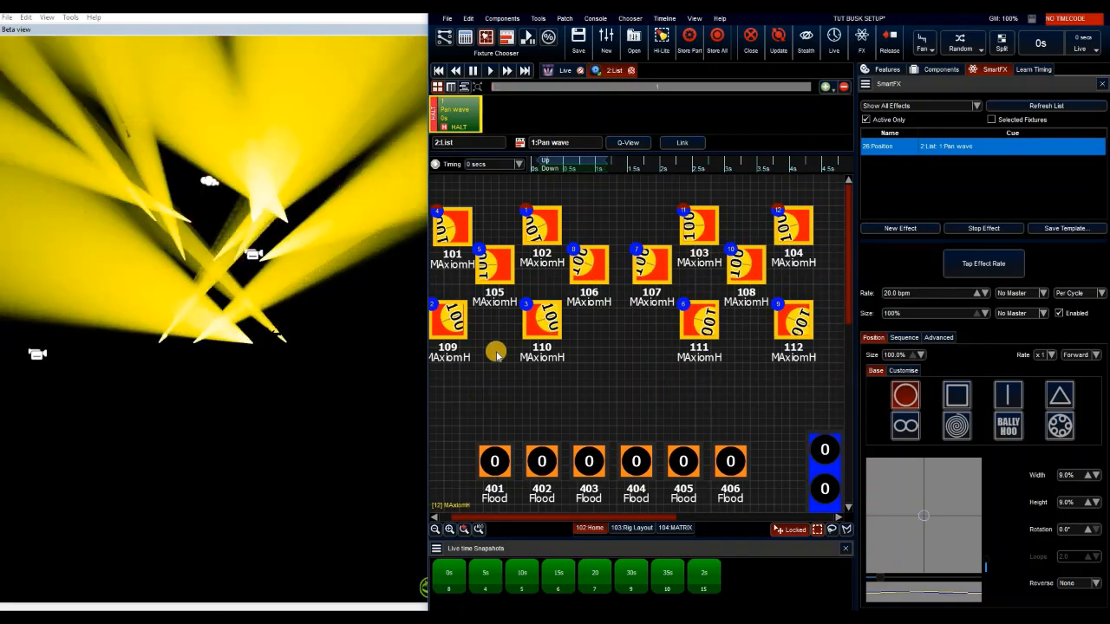
- Change the effect's base shape to a line, with a rotation of 90° and a height of 15%
click(1008, 396)
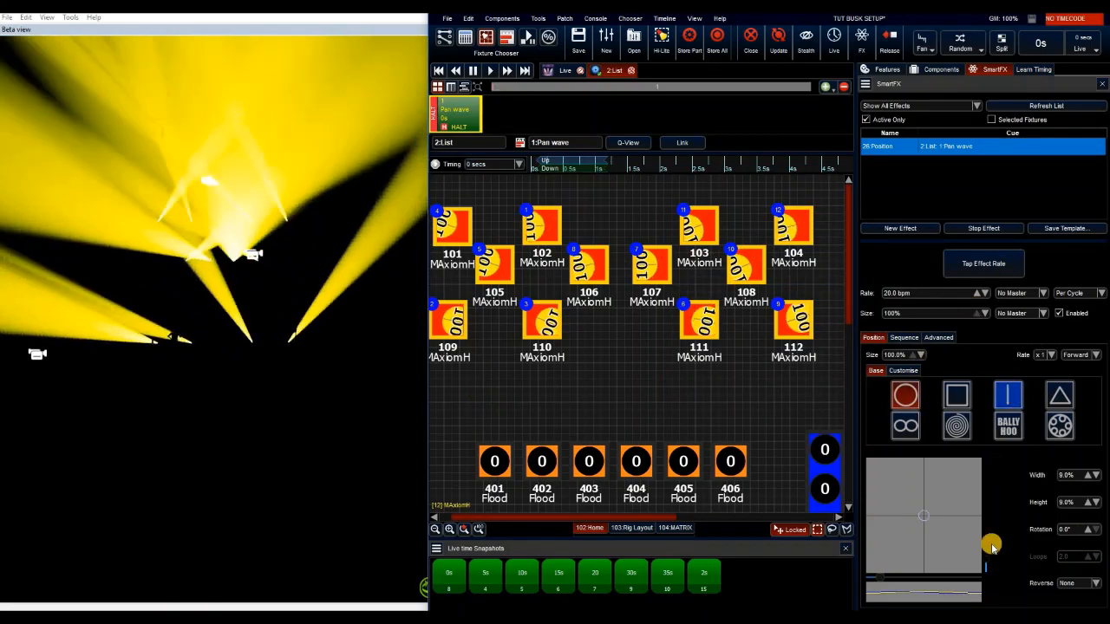
click(1080, 529)
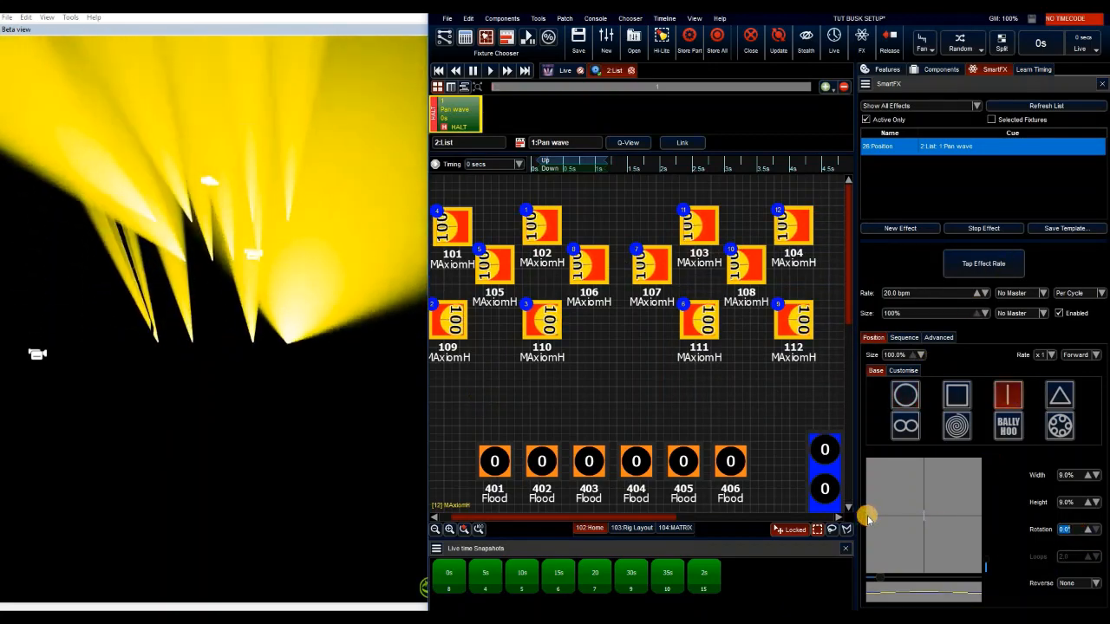
text(90)
key(Return)
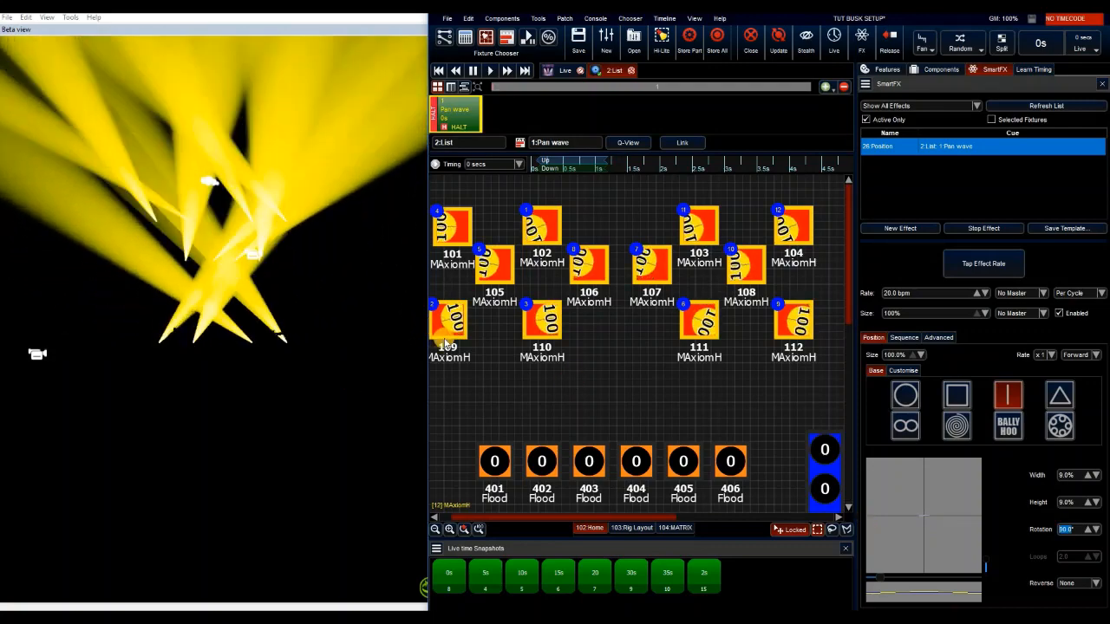
click(985, 557)
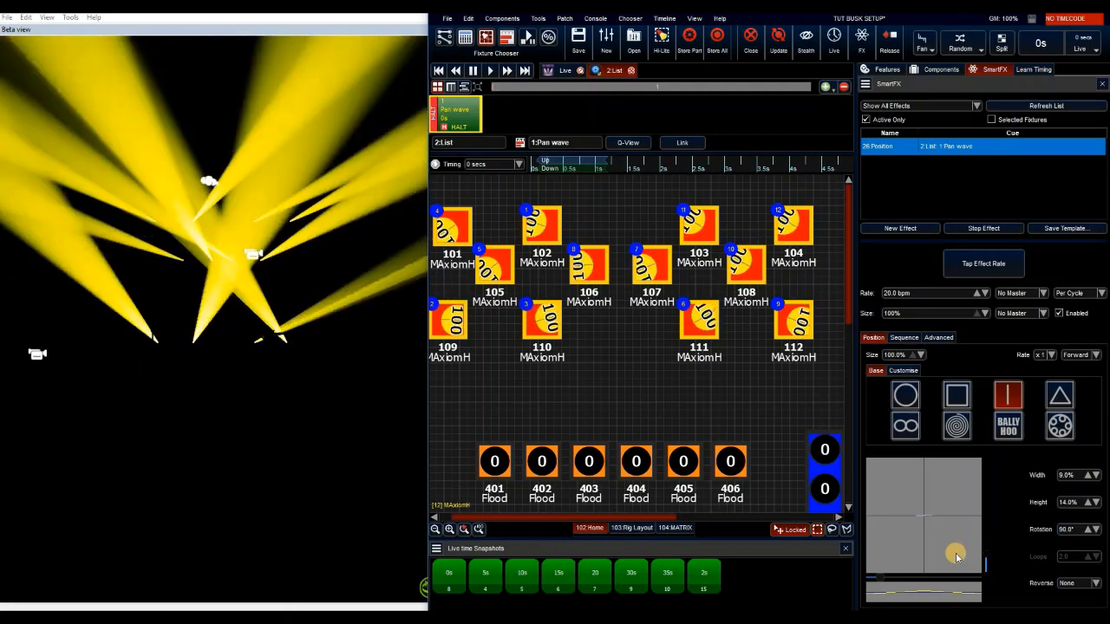
scroll(956, 555, up, 1)
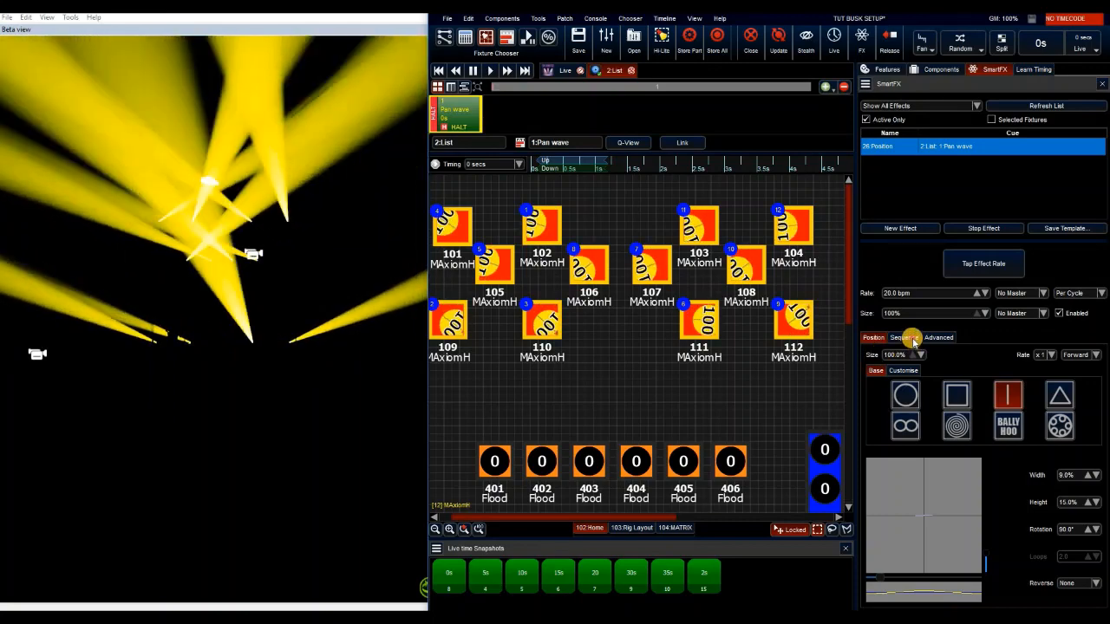
- Set the position effect's sequence order to Random
click(904, 338)
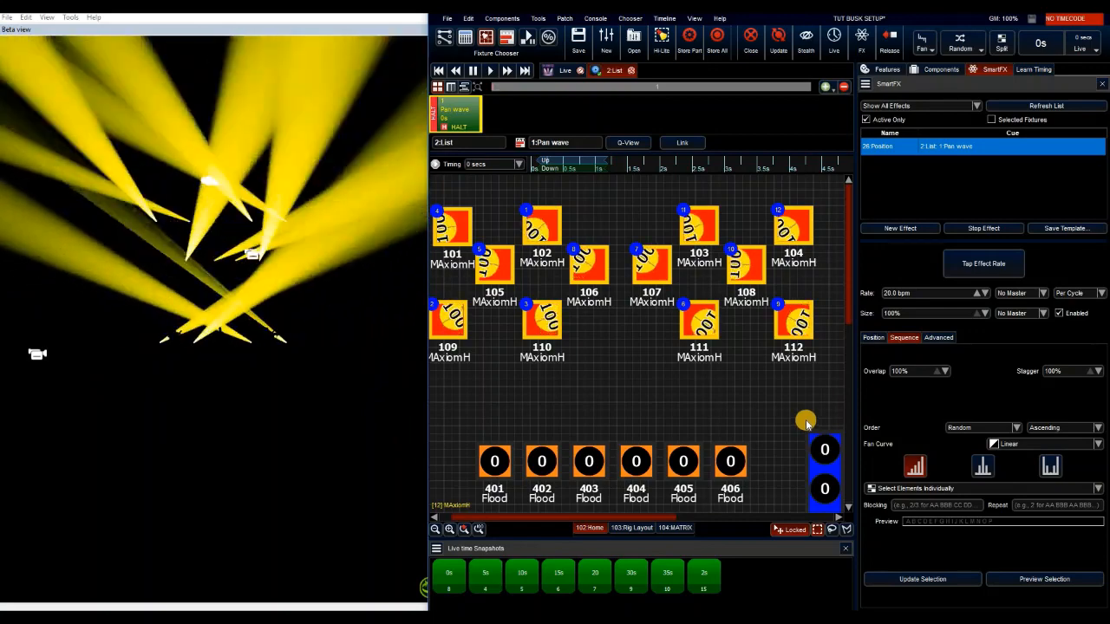
click(976, 428)
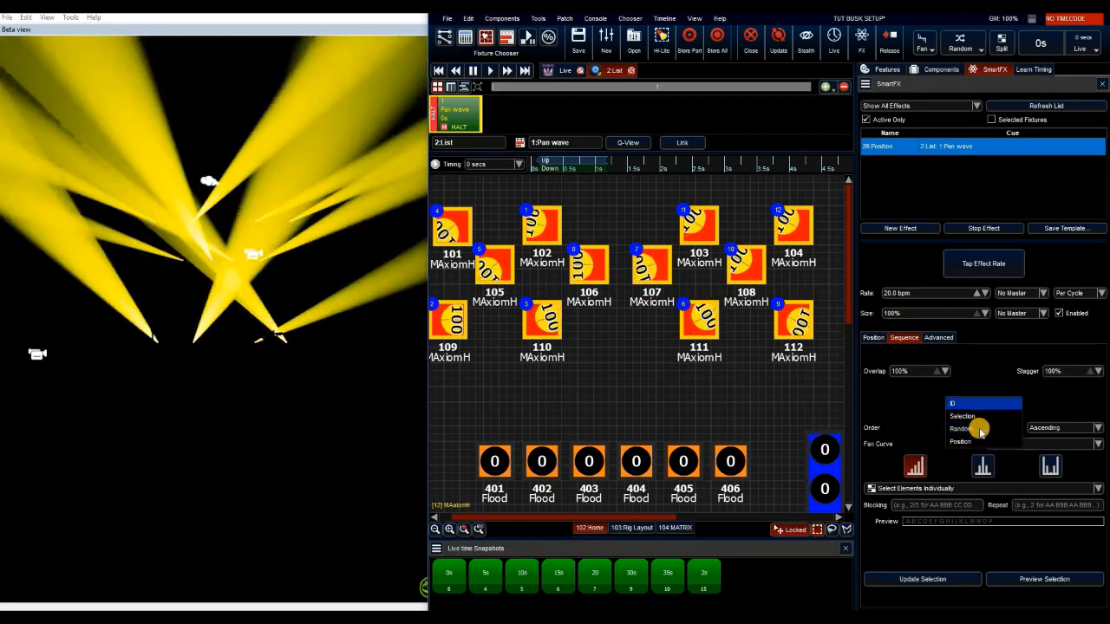
click(976, 429)
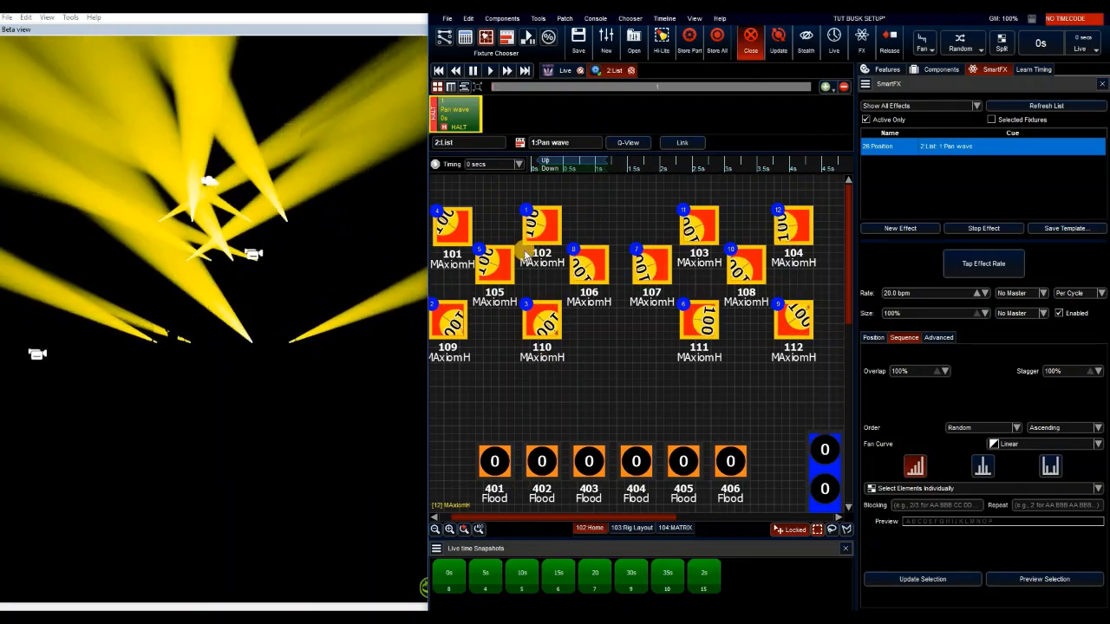
- Close the cuelist, saving it under the name Pan wave, and release its playback
key(Escape)
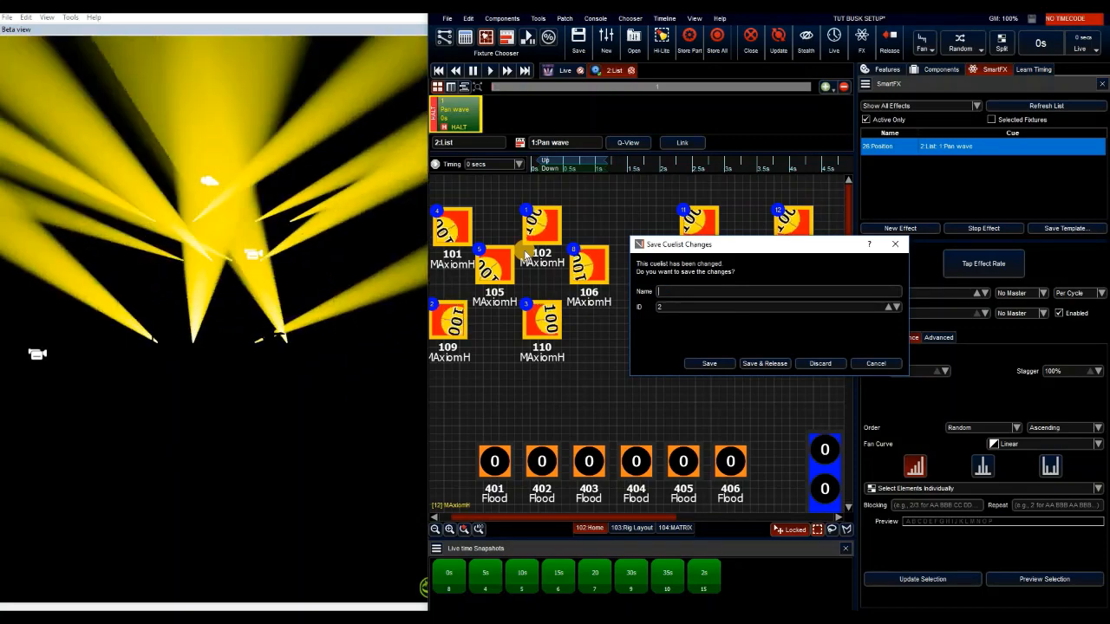
text(P)
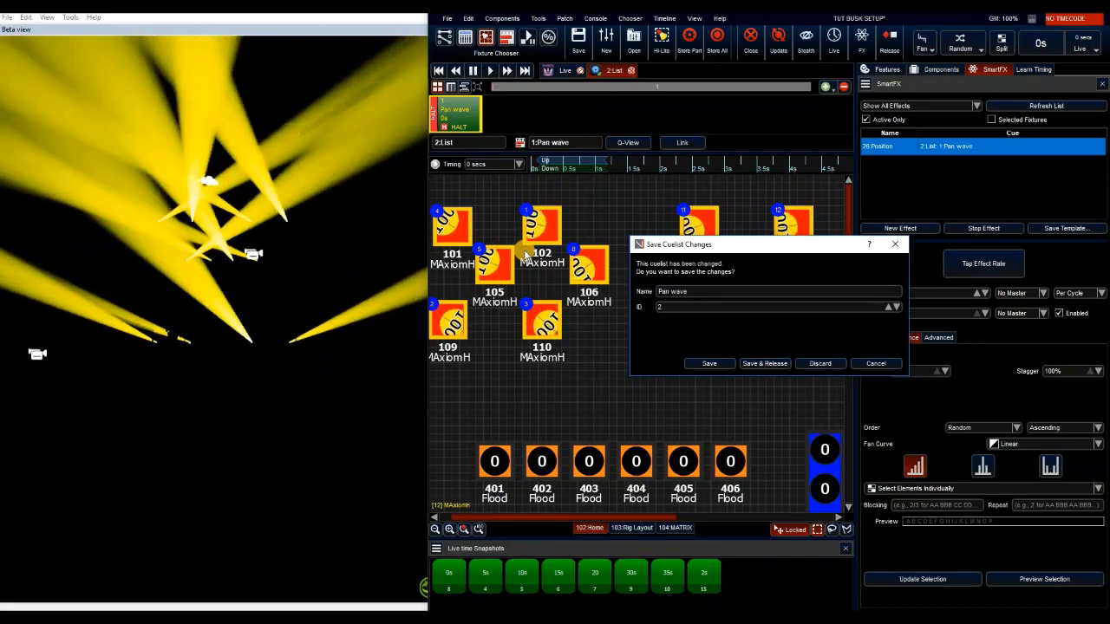
text(an wave)
key(Return)
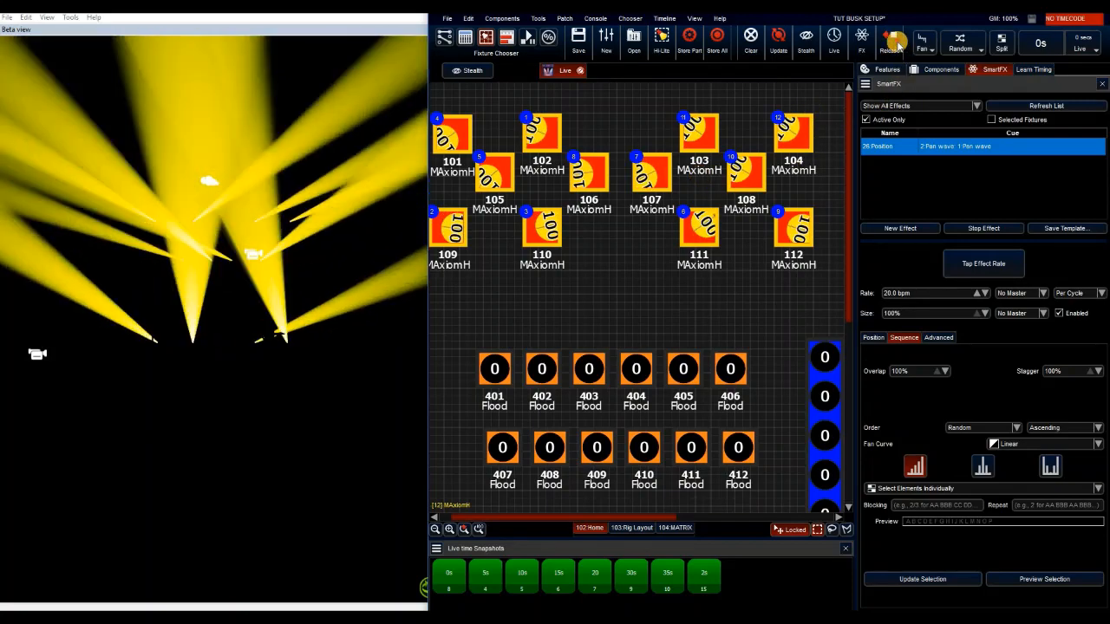
click(893, 41)
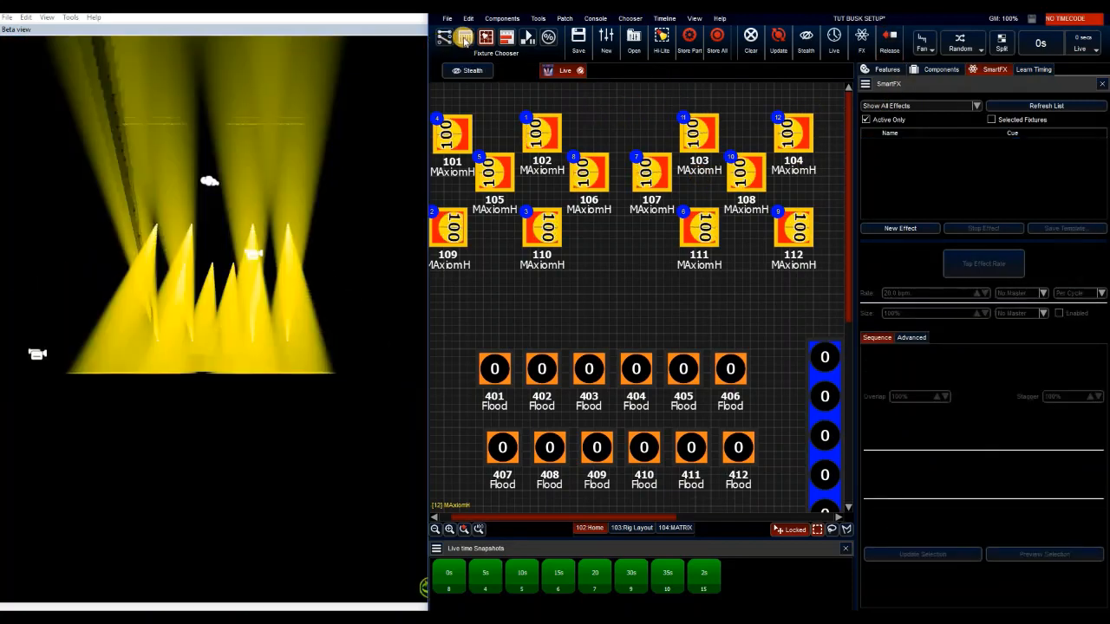
- In the console view, set the Pan wave cuelist's fader type to All Features and its Fader Auto Play to Auto Play and Release
key(F2)
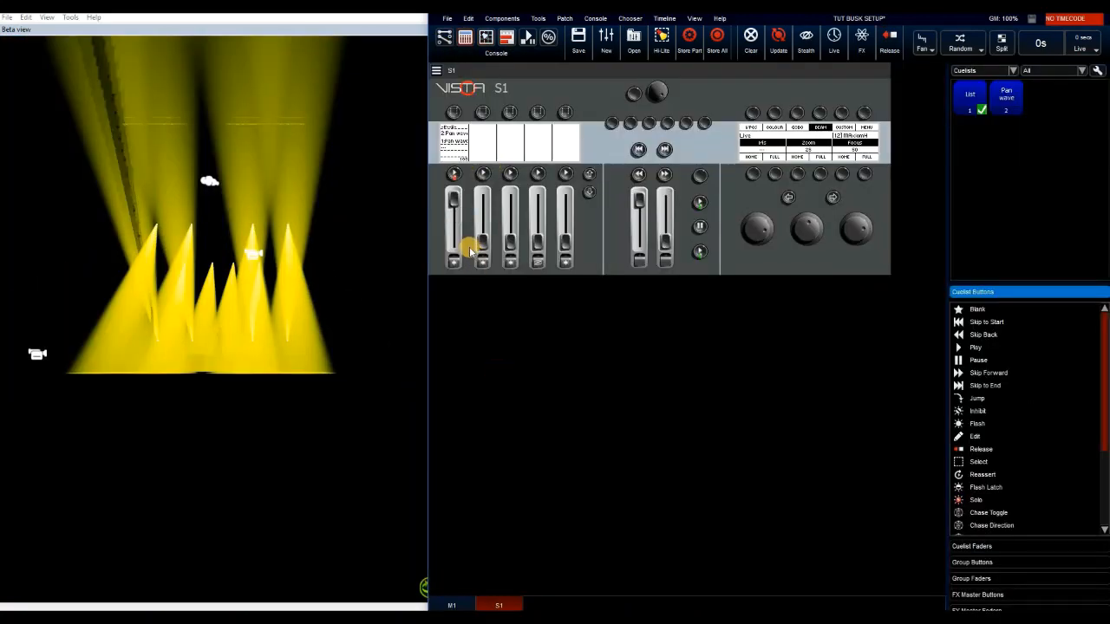
click(480, 256)
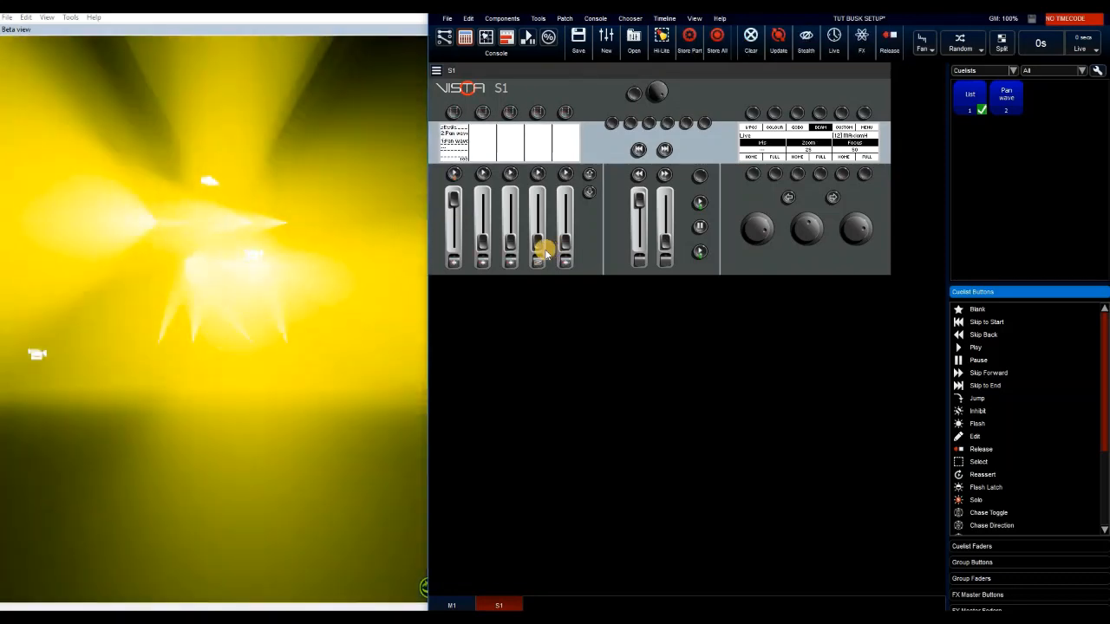
right_click(452, 137)
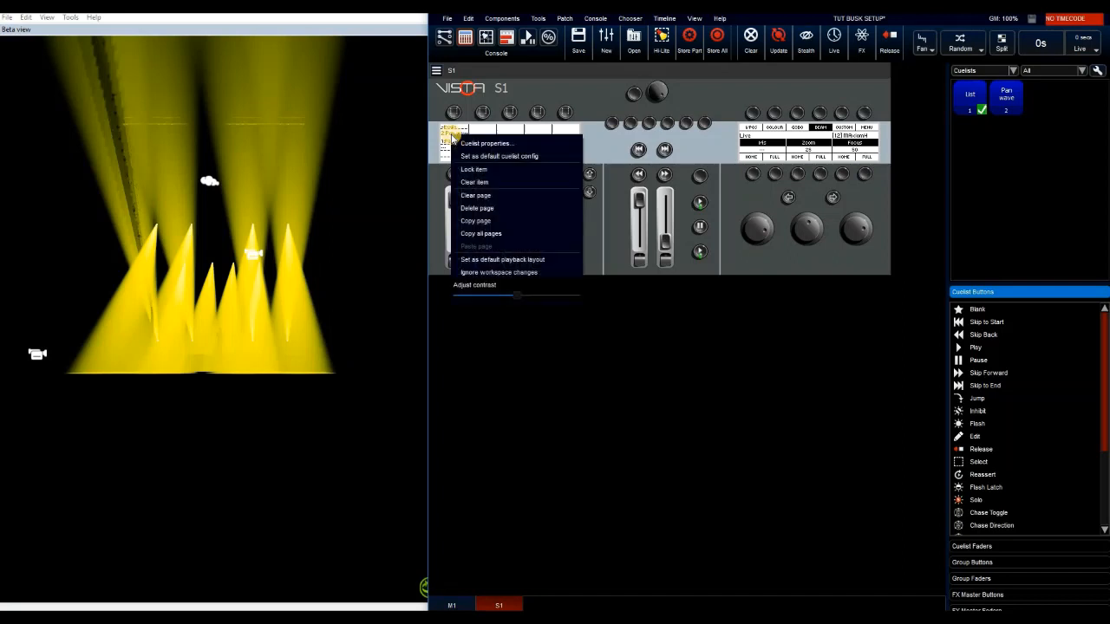
click(469, 145)
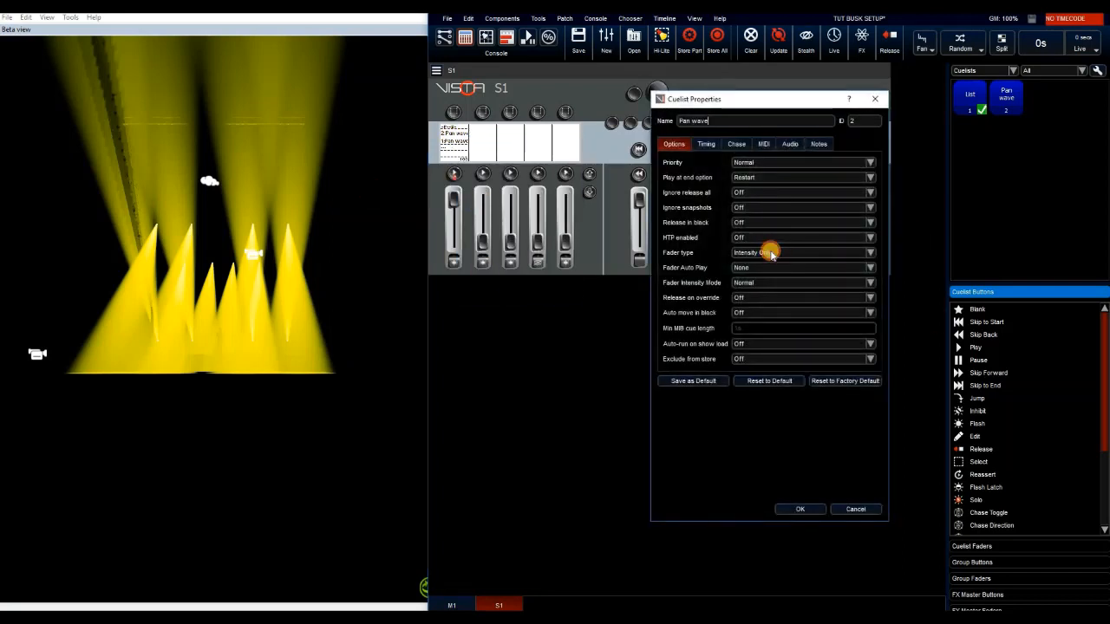
click(771, 252)
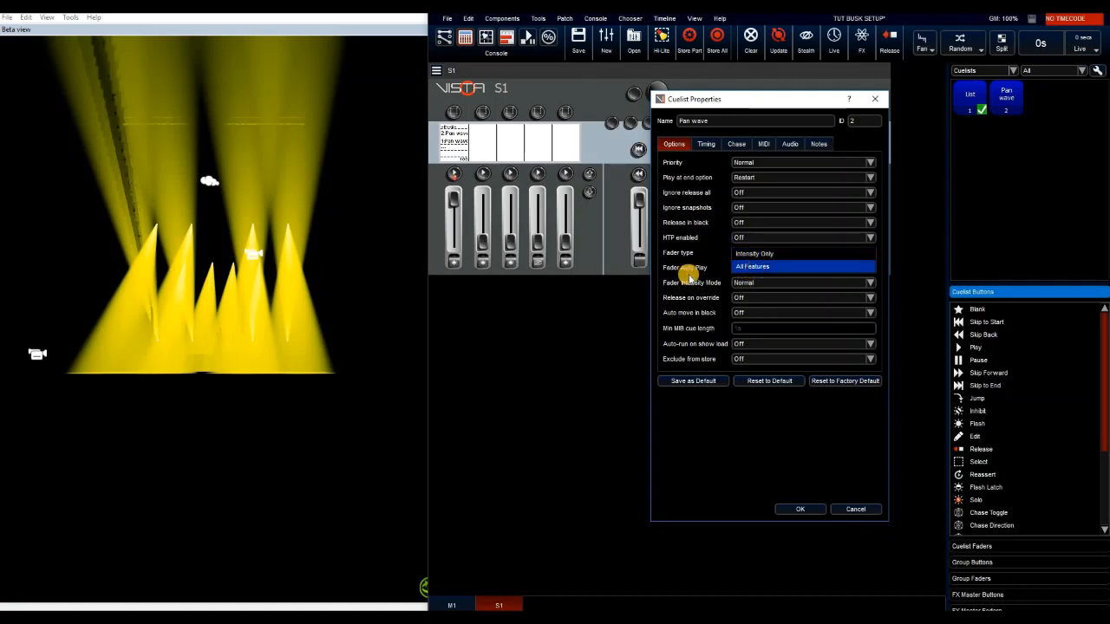
click(751, 267)
click(758, 269)
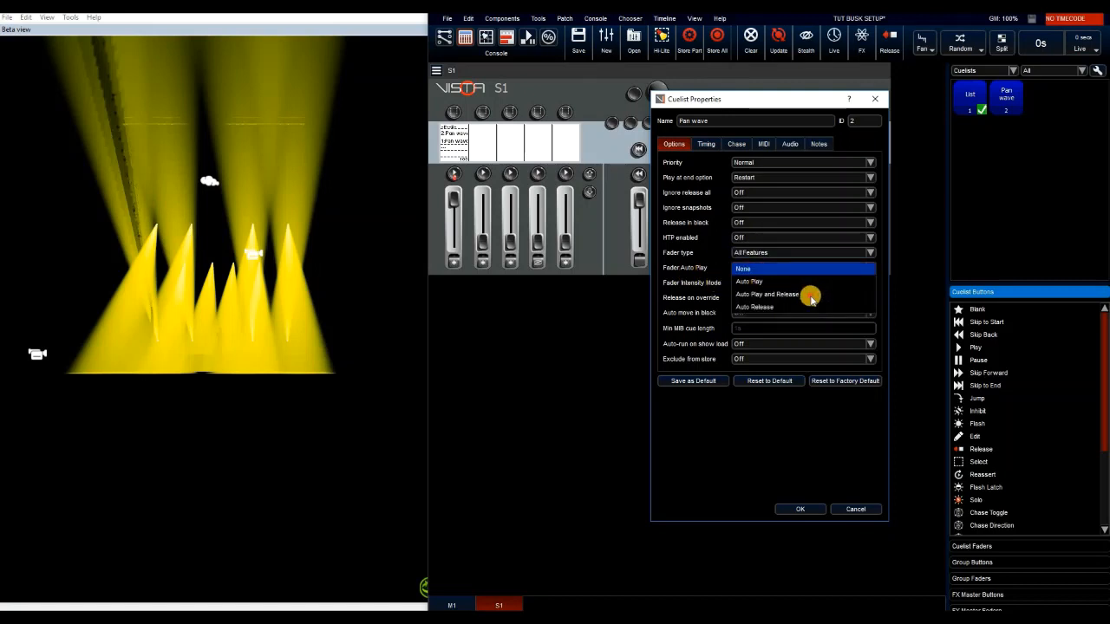
click(805, 292)
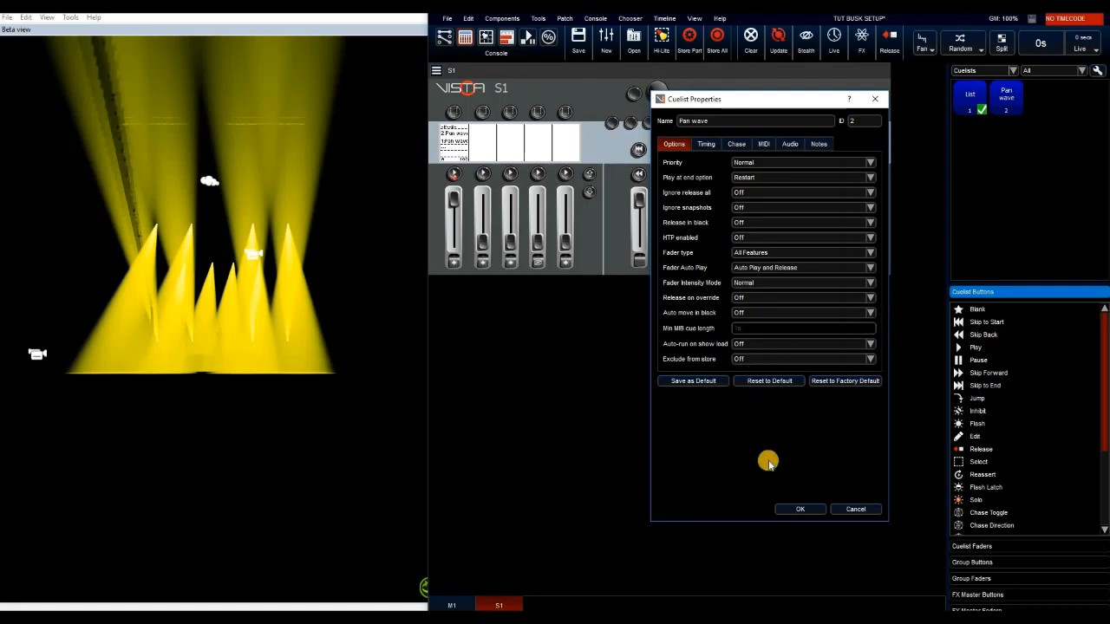
- Set the Pan wave cuelist's release timing to 0 and apply the cuelist properties
click(707, 145)
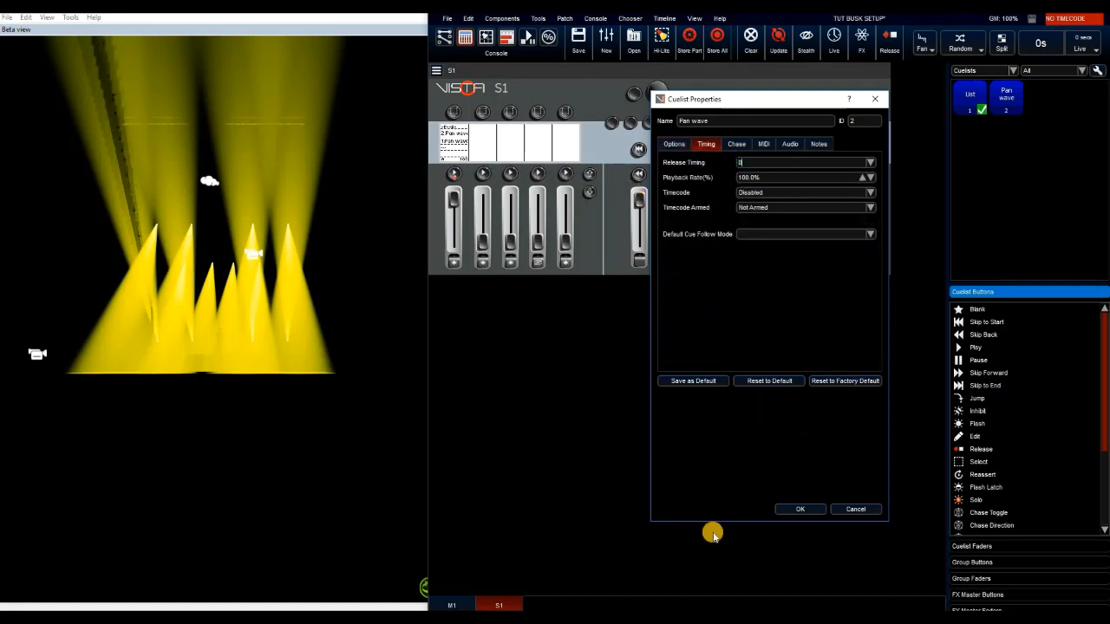
click(787, 509)
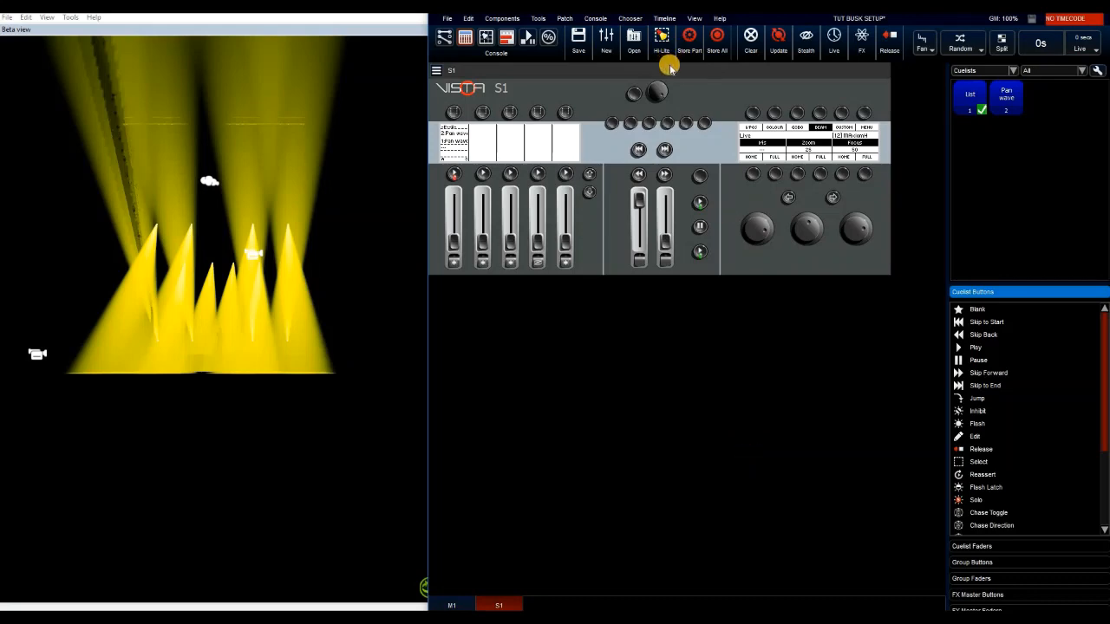
click(640, 205)
- In the fixture chooser, set the selection sort order to Odd/Even and select the MAxiomH spots 101 to 112
click(486, 38)
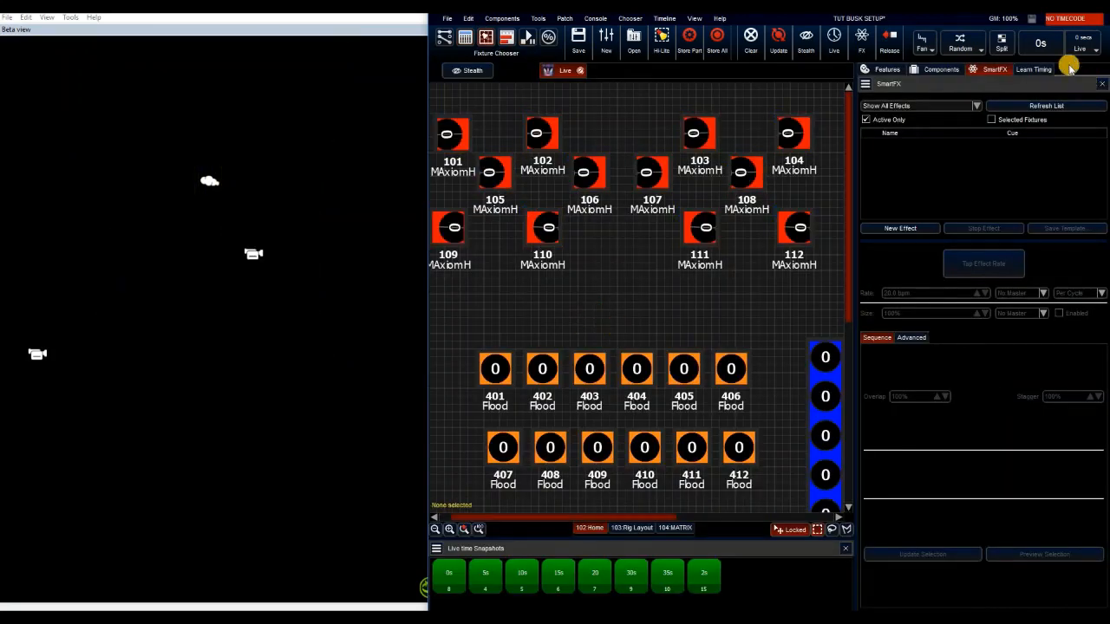
click(962, 51)
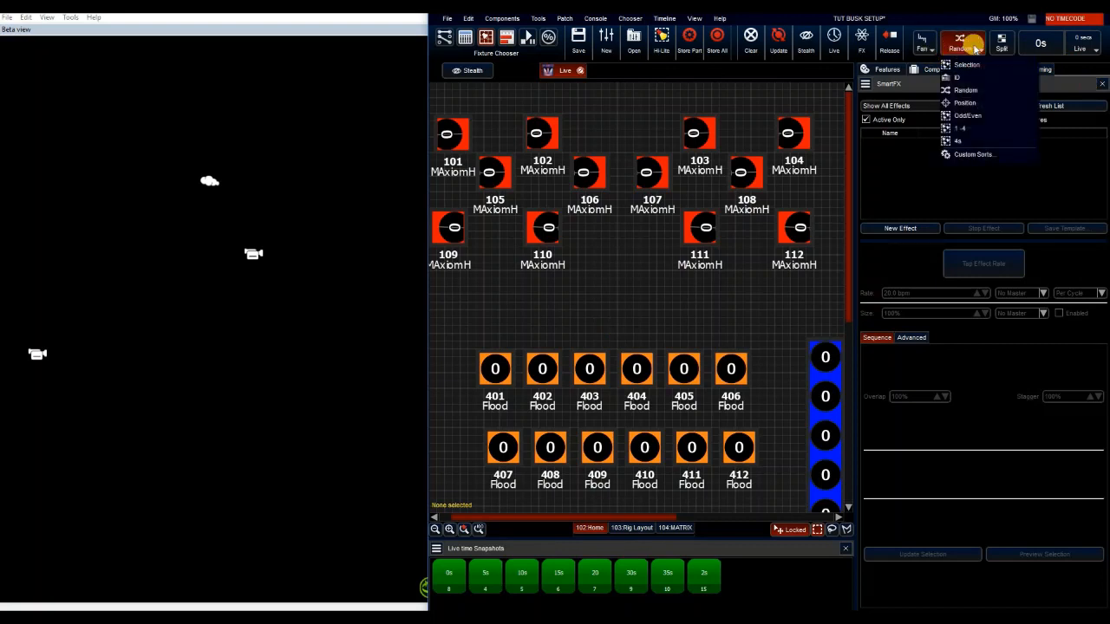
click(993, 114)
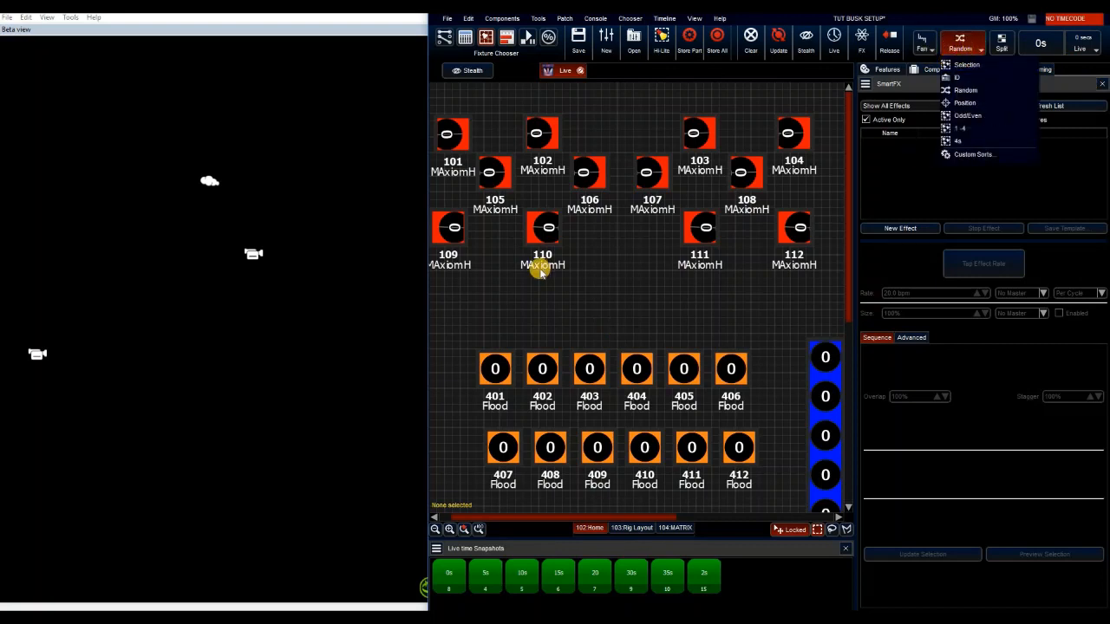
drag(448, 97, 613, 235)
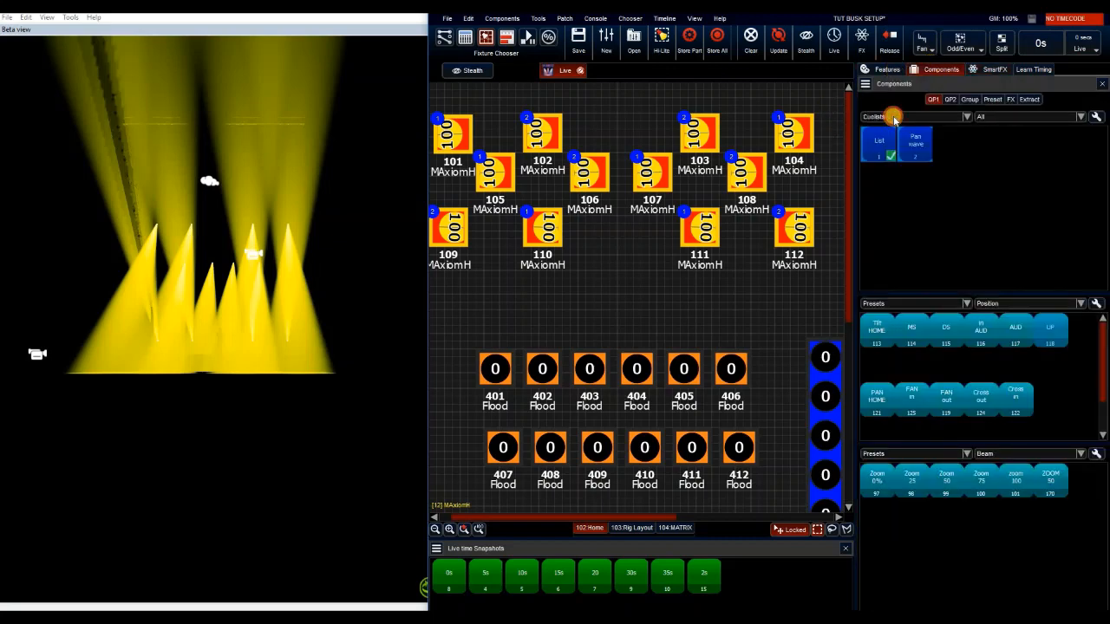
- List the groups, isolate the odd half of the selected spots and store it as a group named SPOTS ODD
click(892, 116)
click(892, 80)
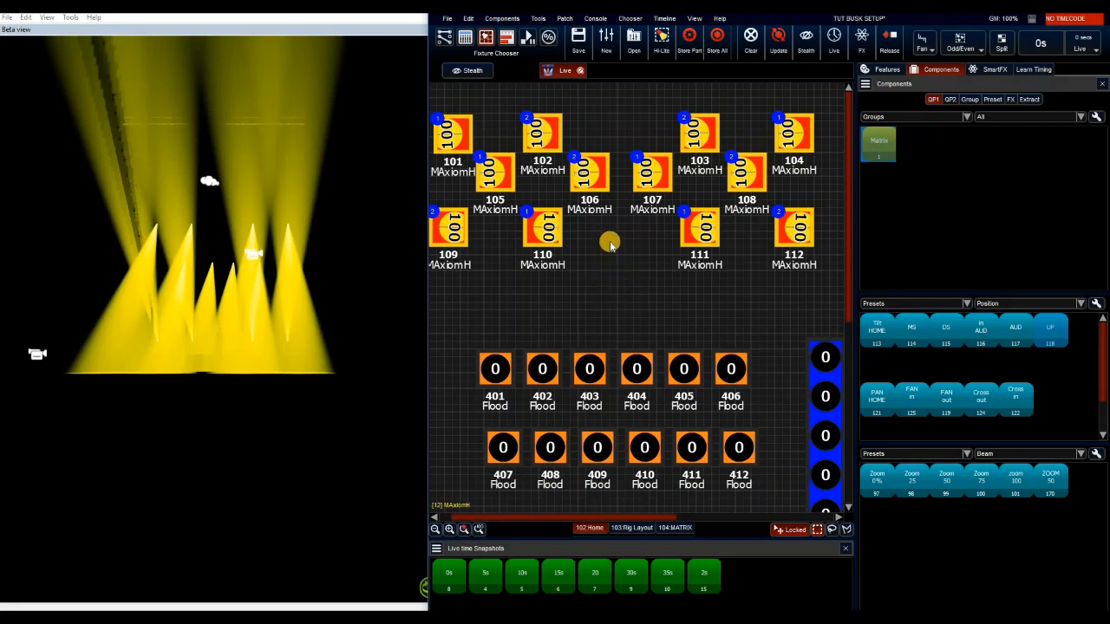
key(ctrl+z)
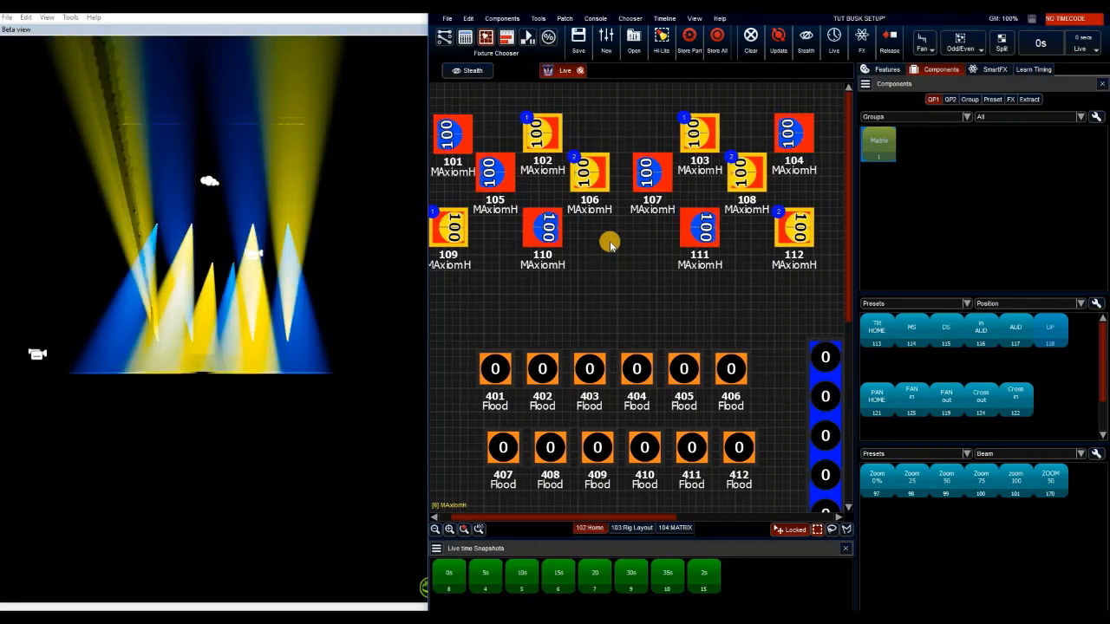
key(Up)
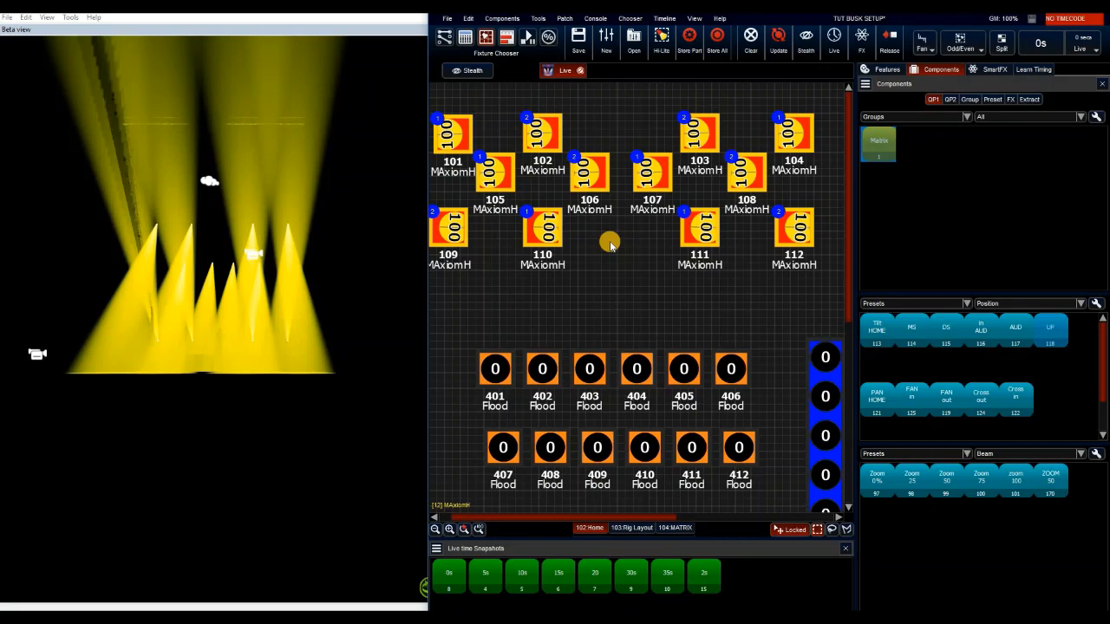
key(Down)
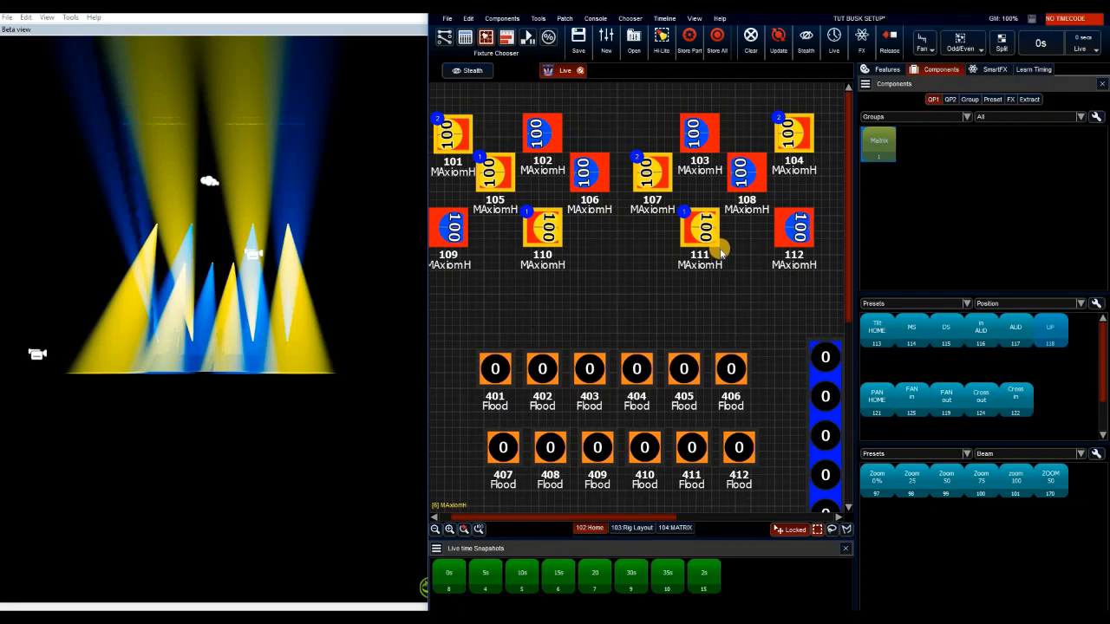
key(shift)
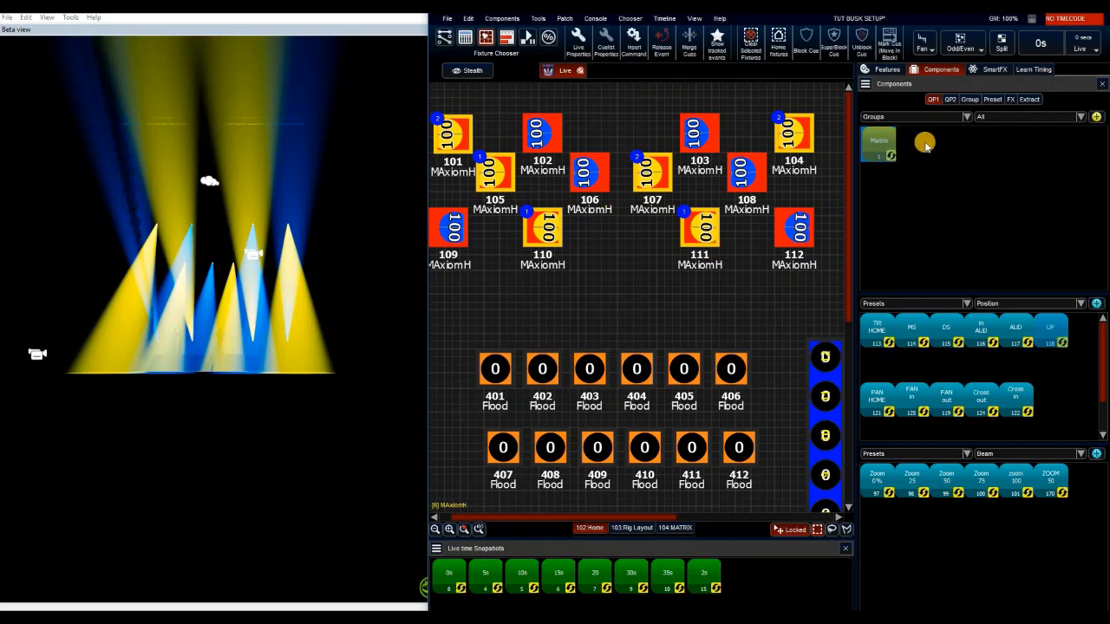
click(904, 215)
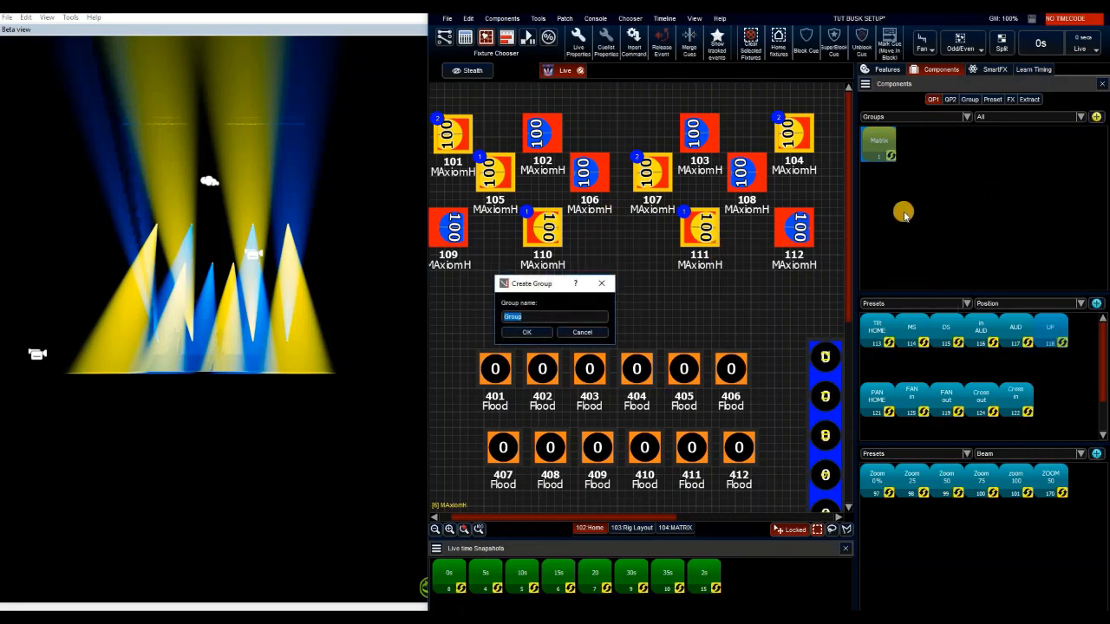
key(shift)
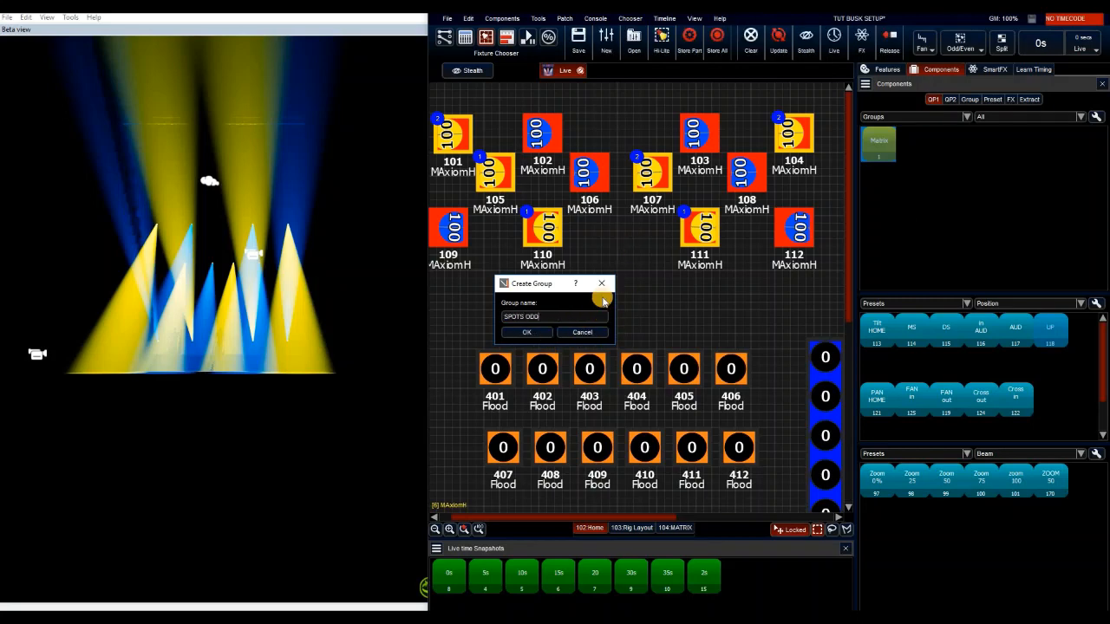
key(Return)
- Move the selection to the even half of the spots and store it as a group named SPOTS EVN
key(Right)
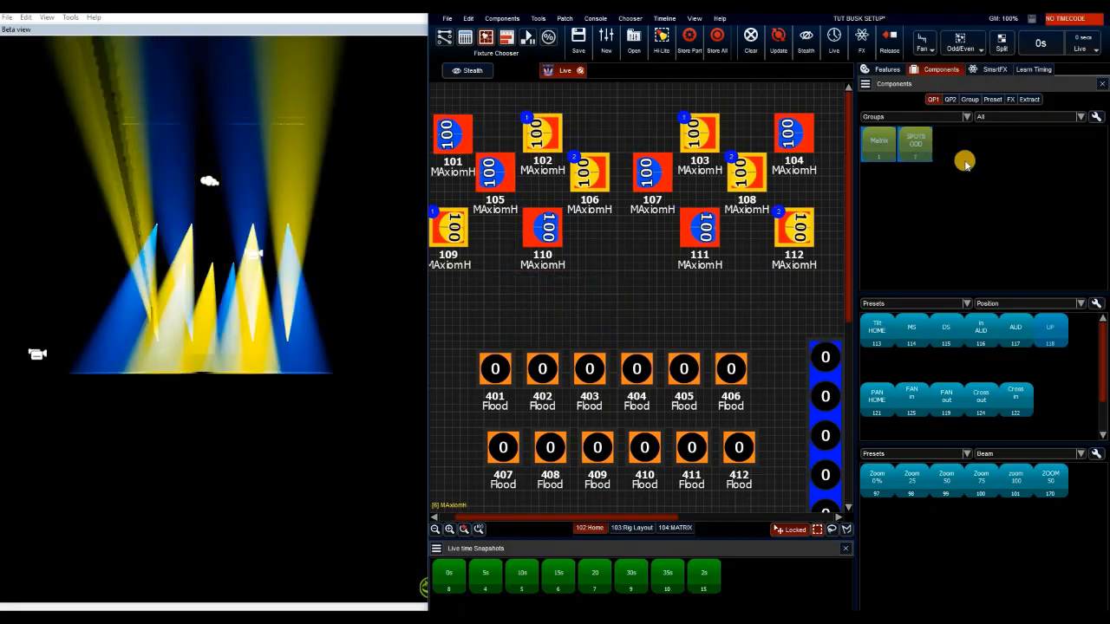
key(ctrl)
key(ctrl+g)
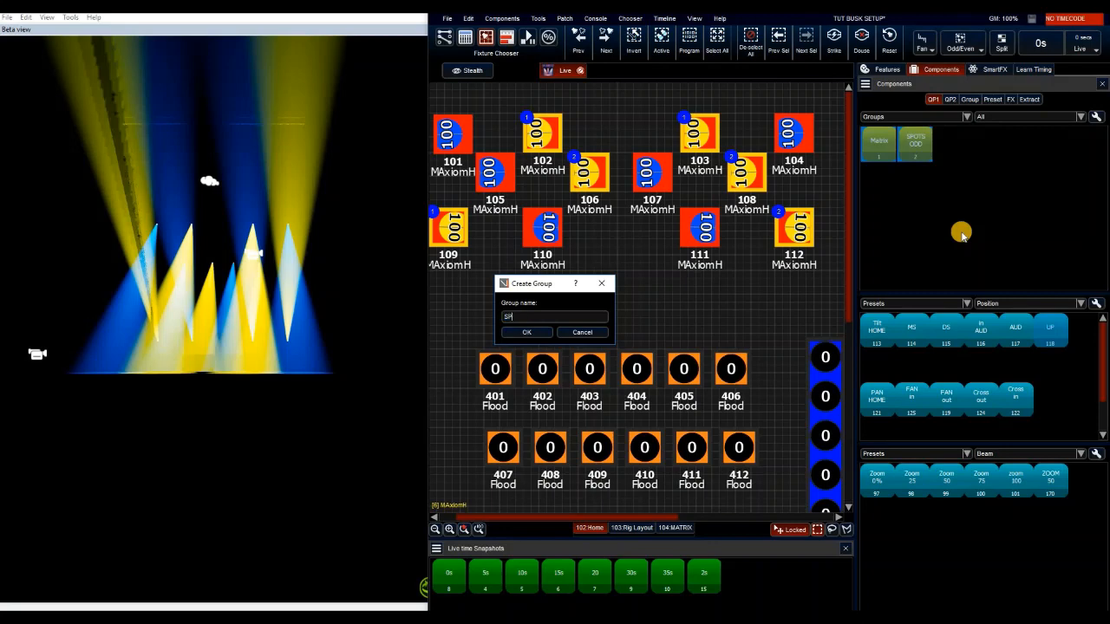
text(SPOTS EVN)
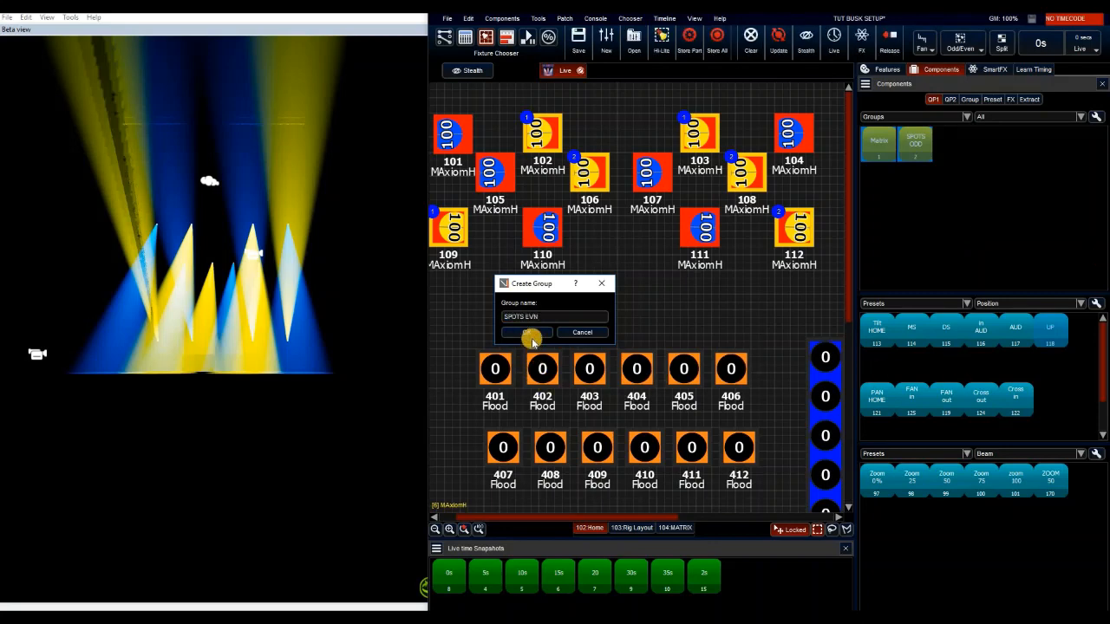
text(EVEN)
key(Return)
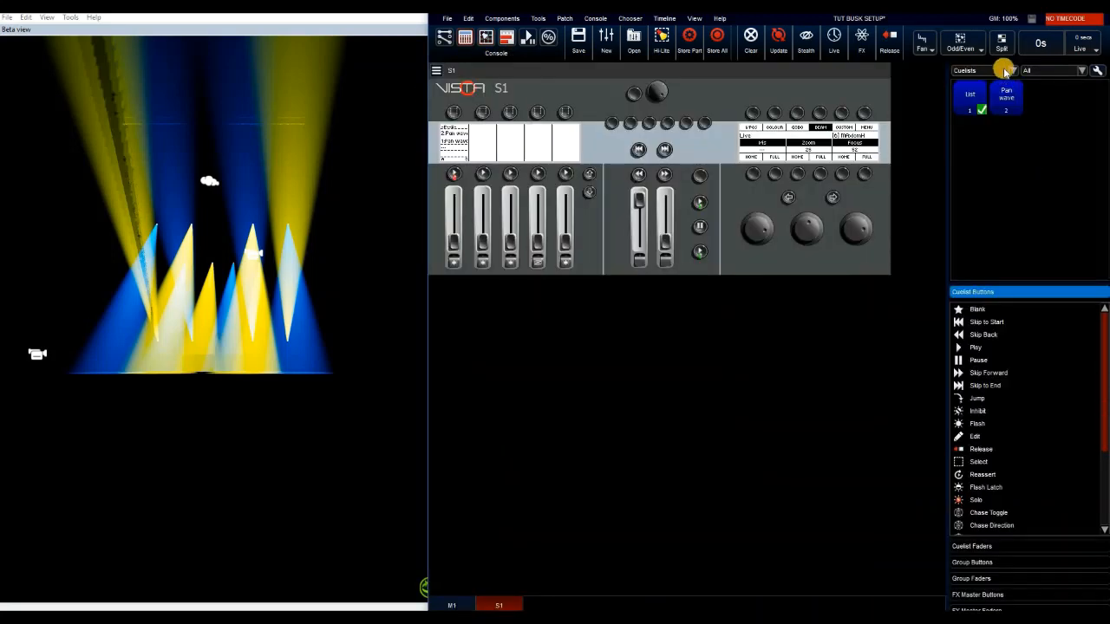
- In the console view, list the groups and assign SPOTS ODD to the fourth fader and SPOTS EVN to the fifth
click(1004, 71)
click(981, 35)
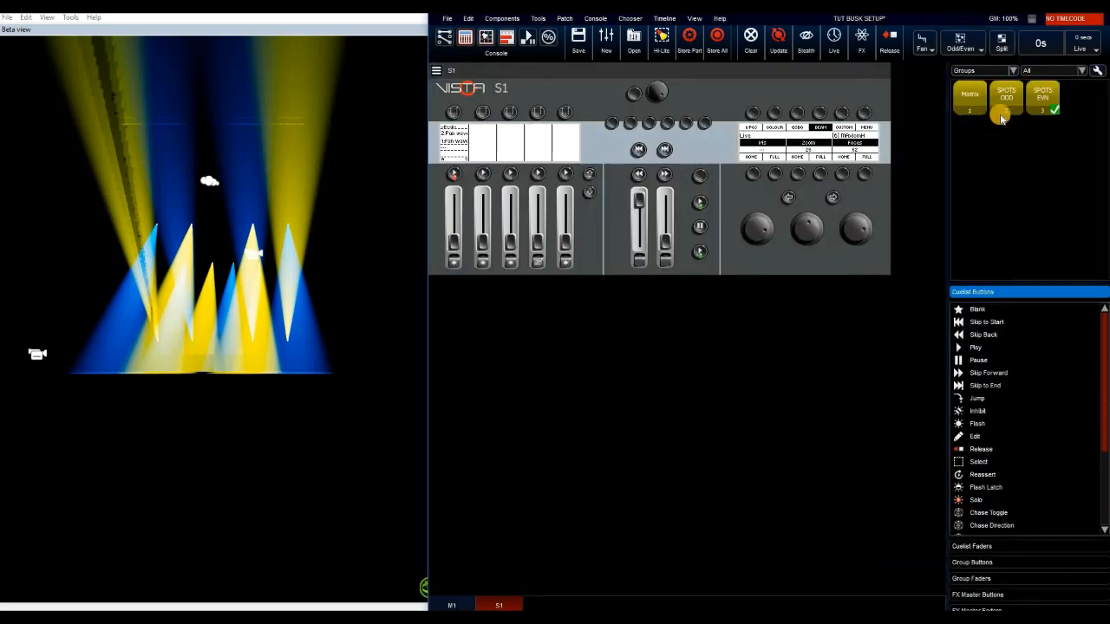
drag(1005, 94, 567, 152)
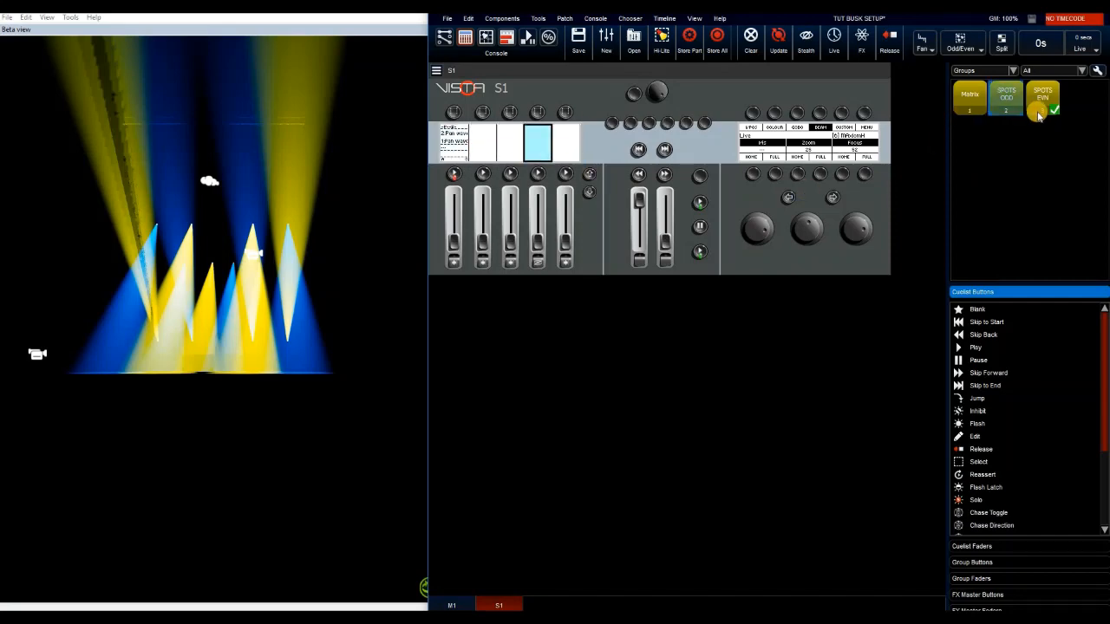
drag(1040, 115, 565, 148)
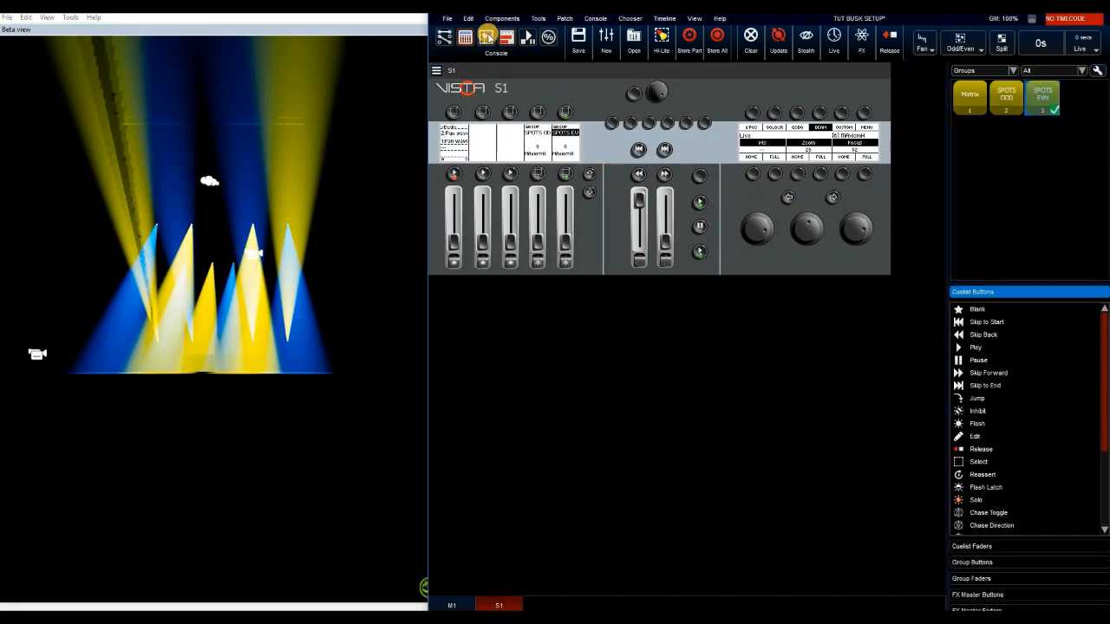
- Return to the fixture chooser, deselect all fixtures and clear the live programming
click(486, 36)
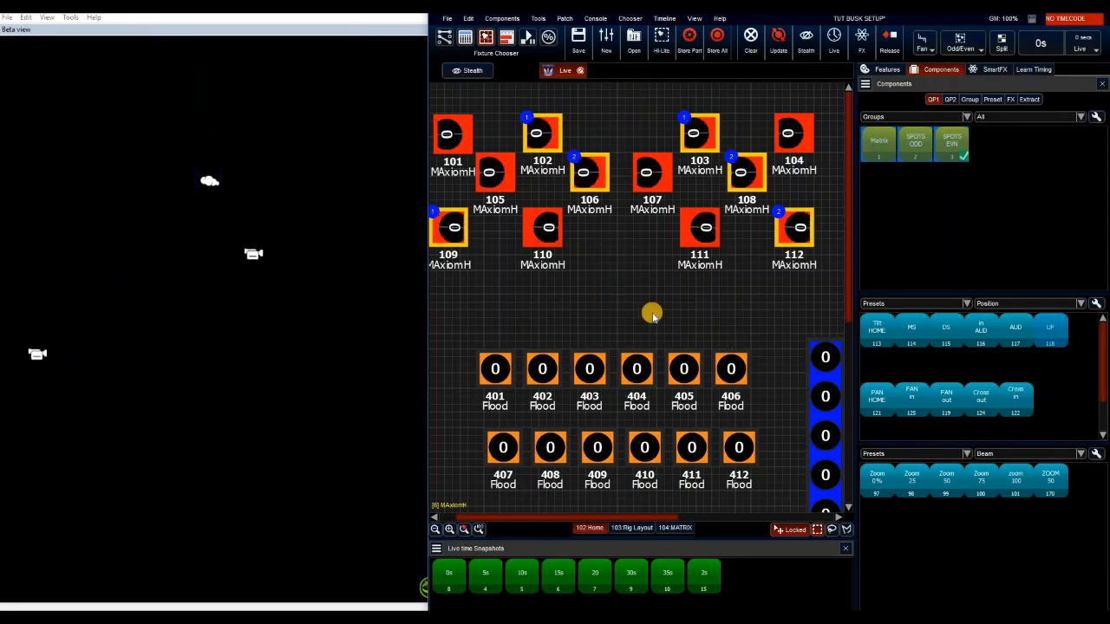
click(652, 316)
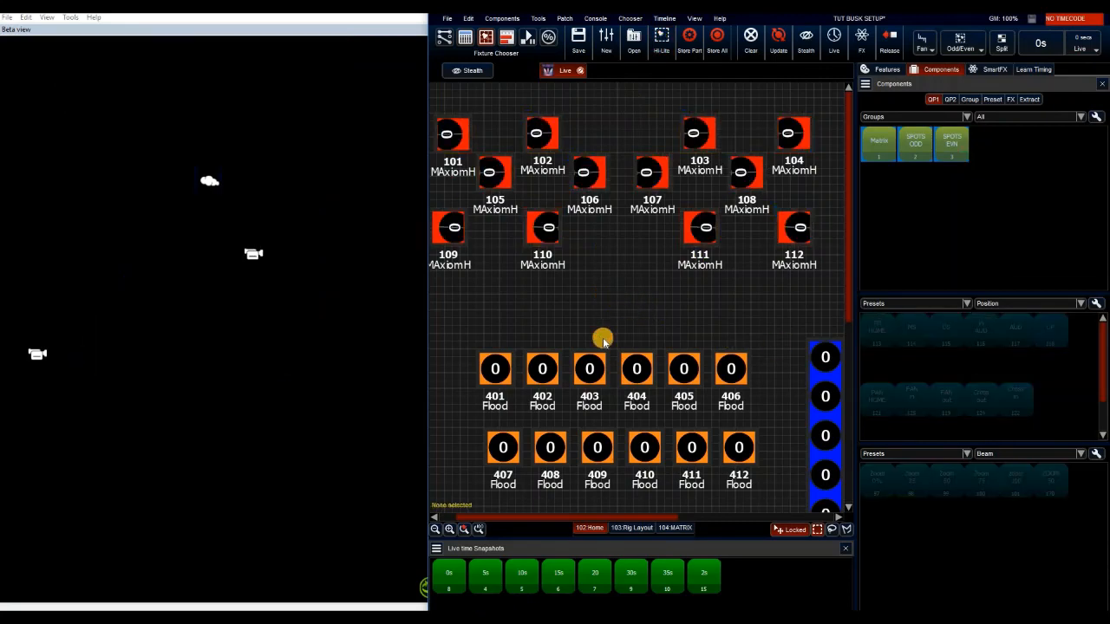
click(751, 36)
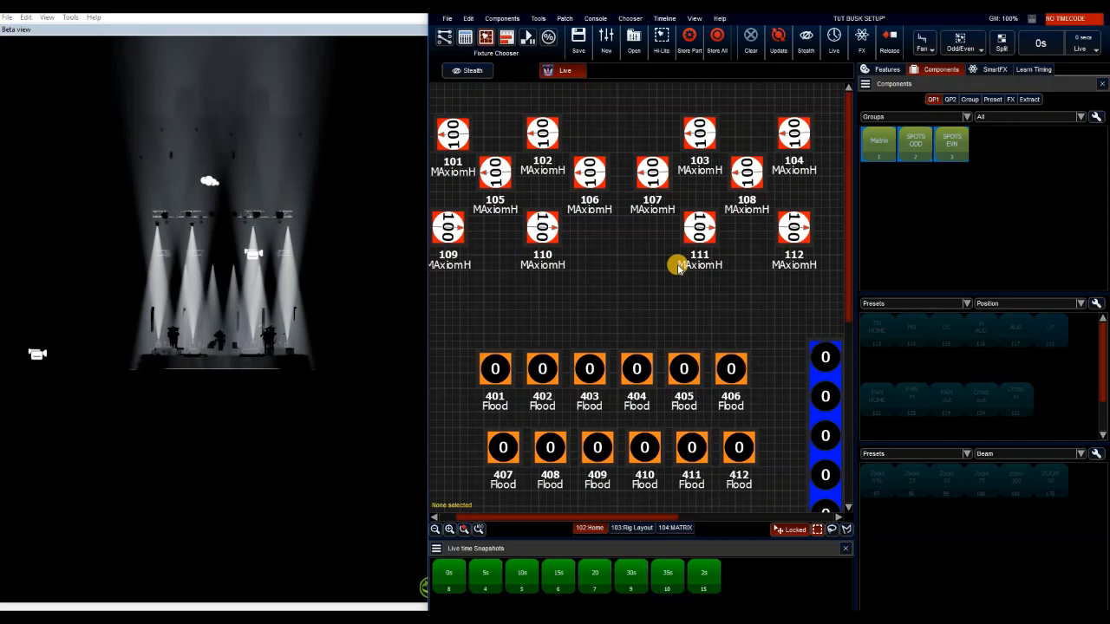
- Open the Pan wave cuelist for editing from its console fader and select the MAxiomH spots 101 to 112
click(465, 39)
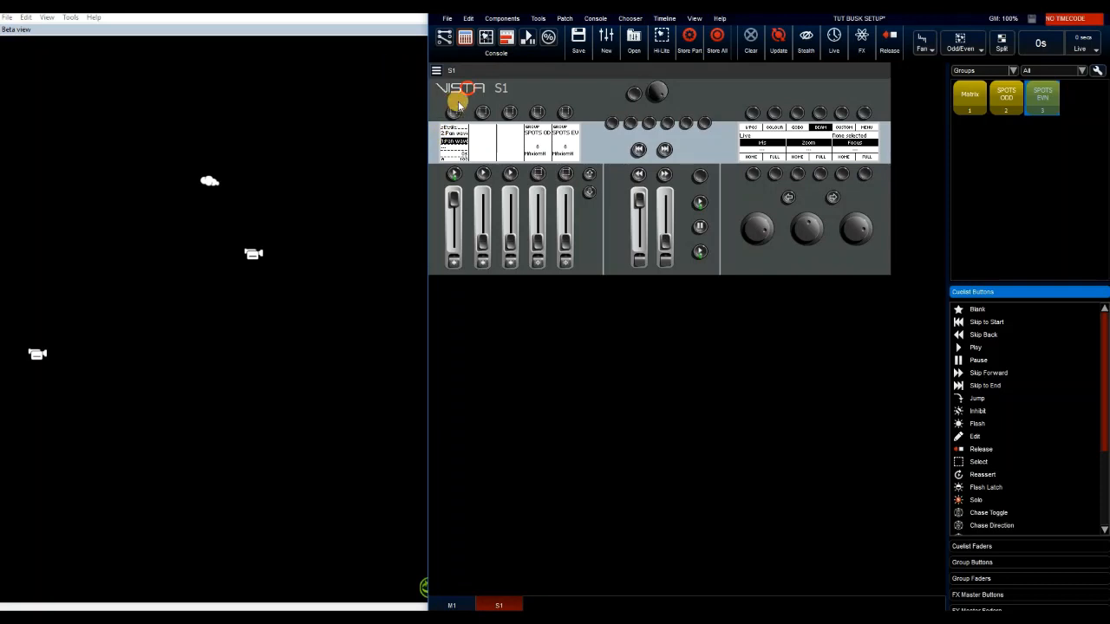
key(shift)
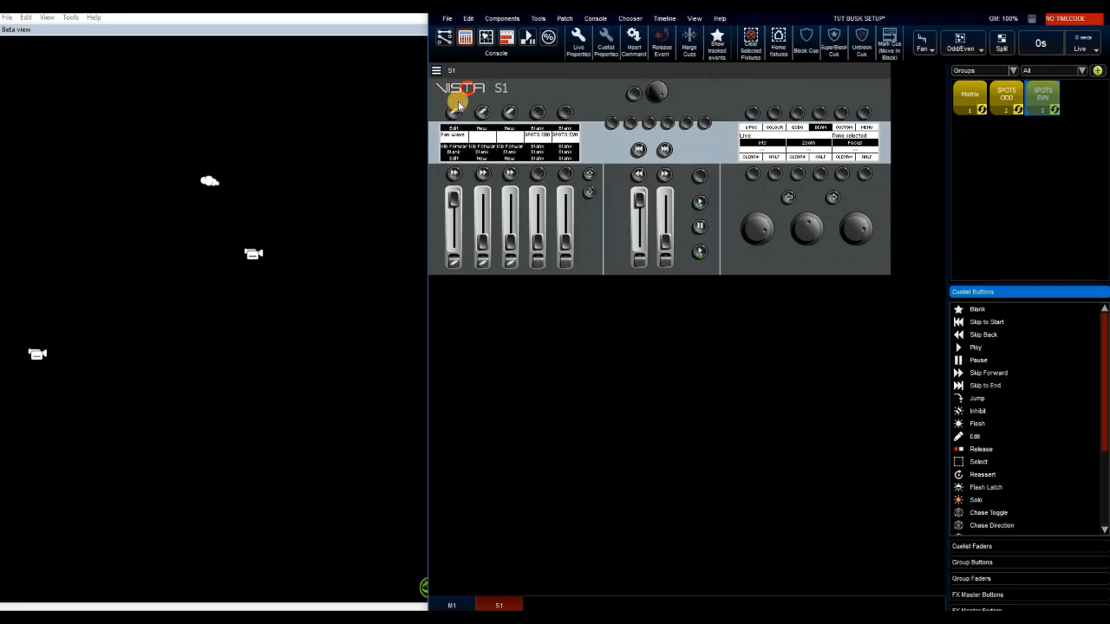
click(458, 105)
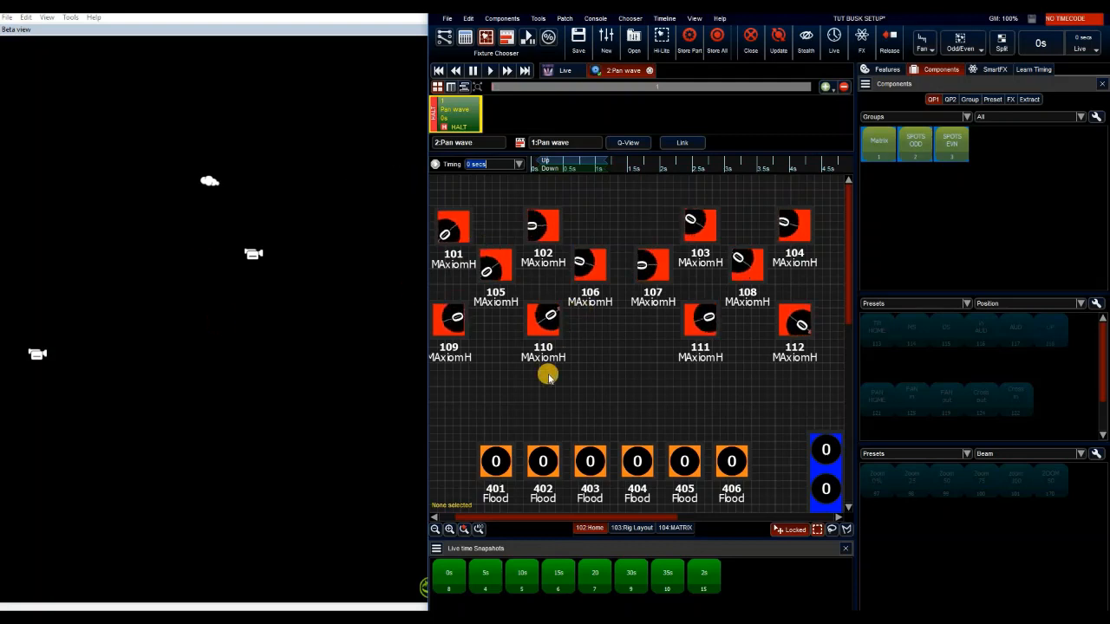
drag(445, 195, 561, 353)
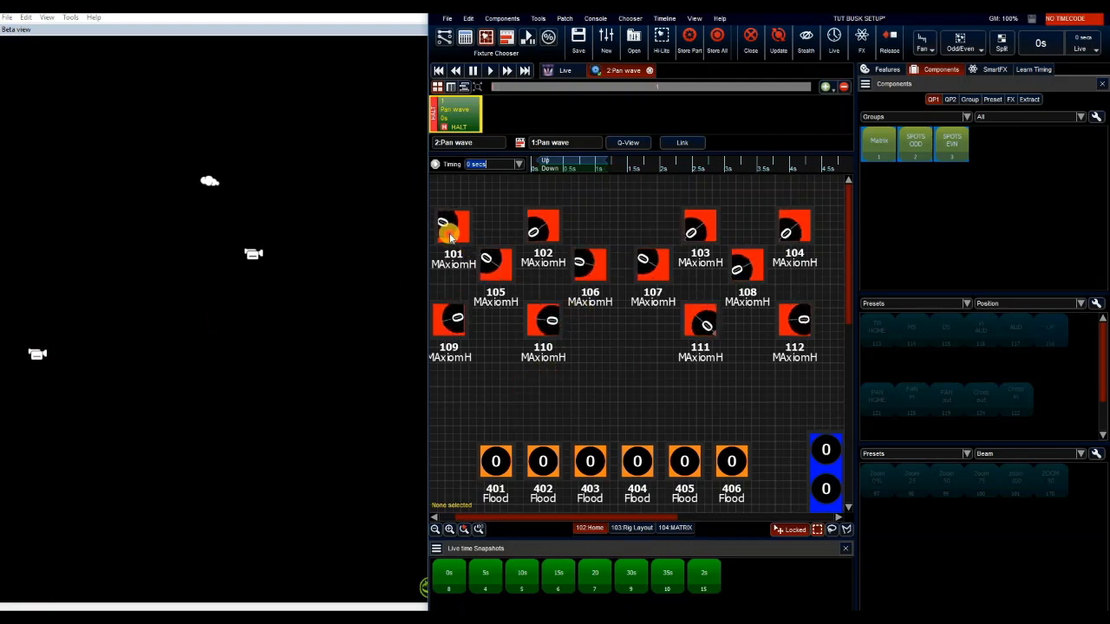
drag(811, 357, 814, 354)
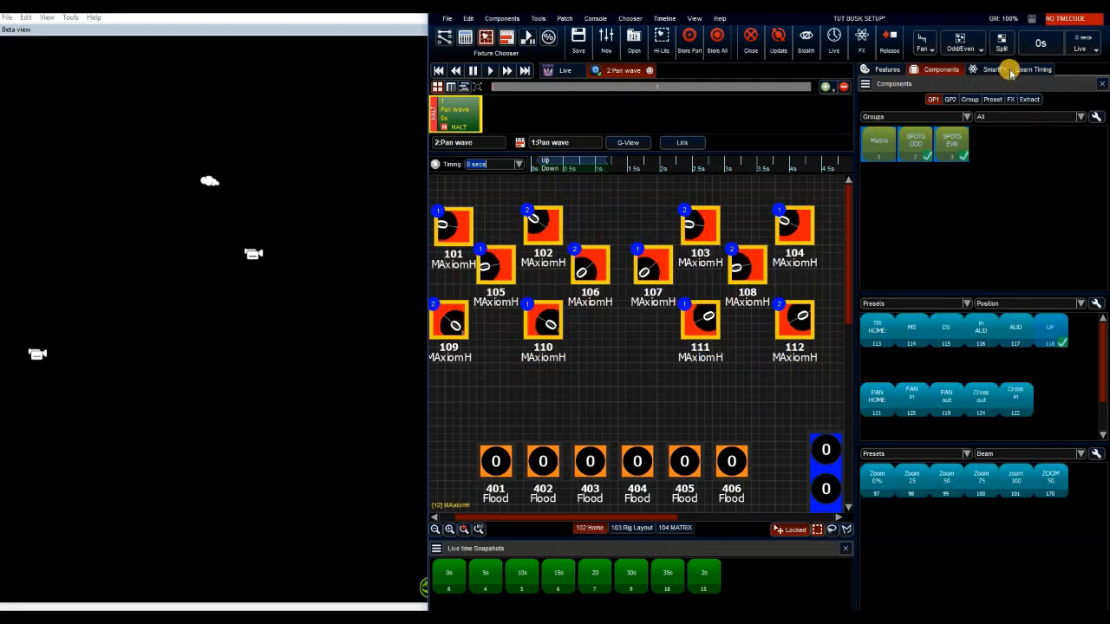
- Add an Intensity wave effect to the selected spots and give it the Square waveform
click(995, 69)
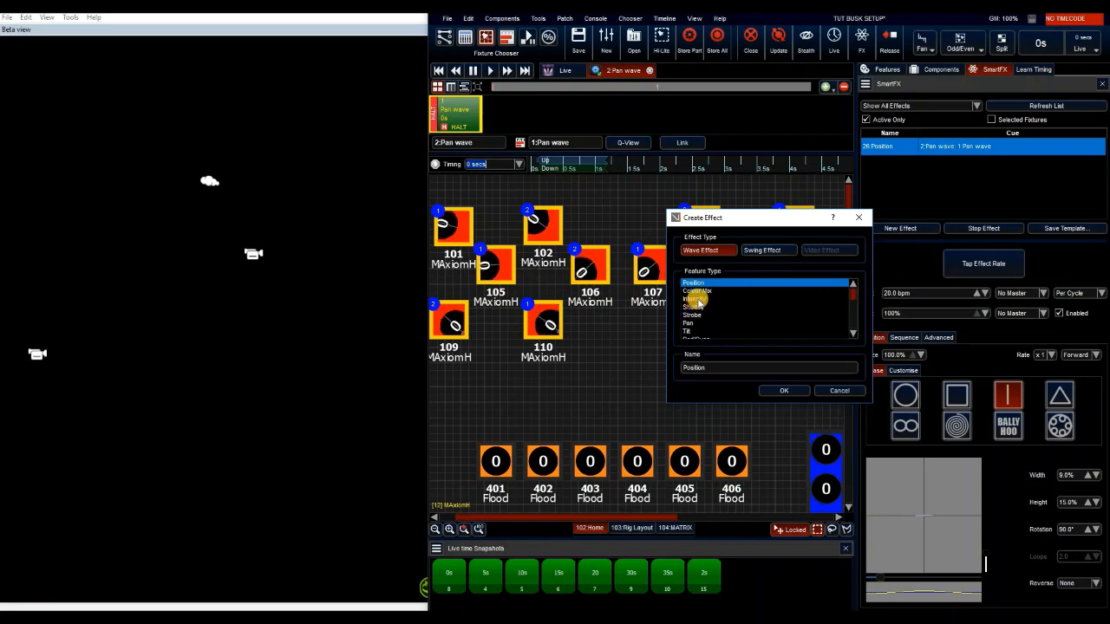
click(782, 391)
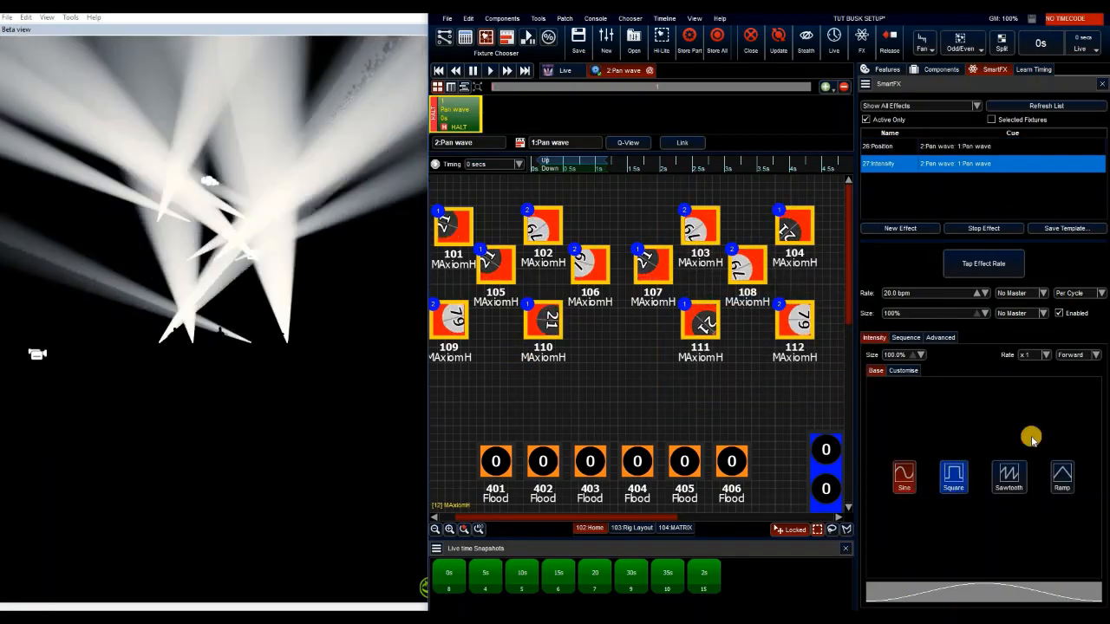
click(951, 473)
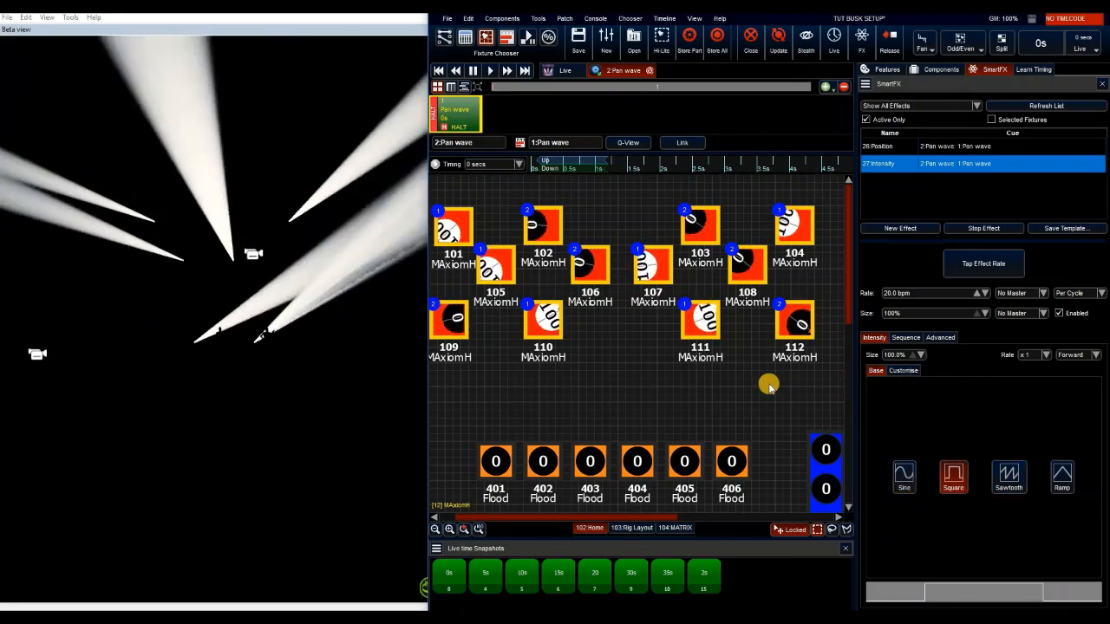
click(961, 40)
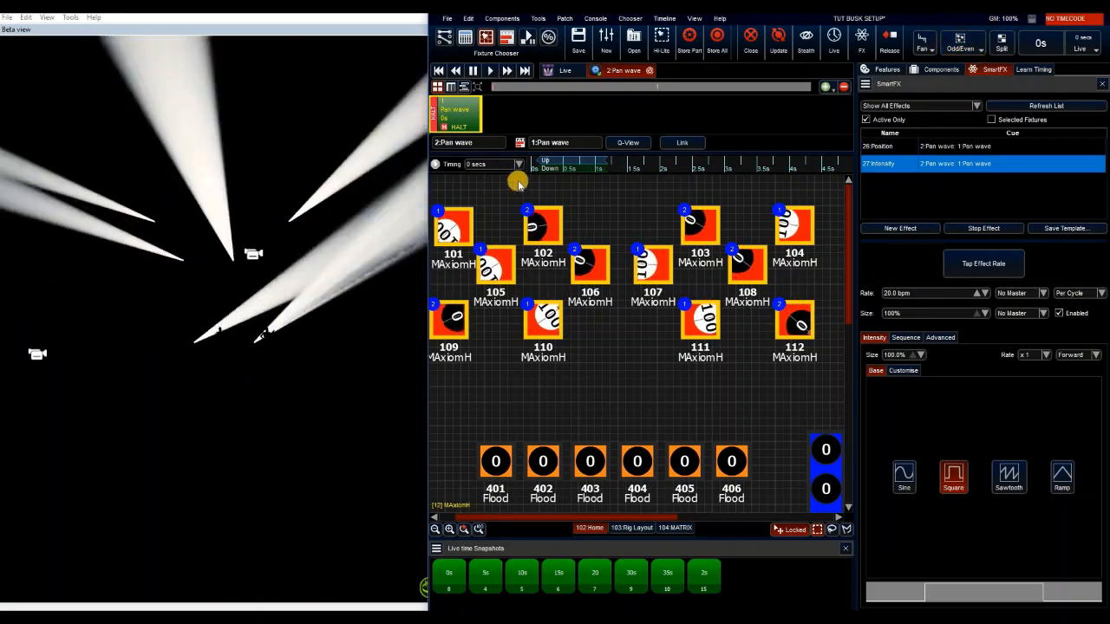
- Set the Intensity effect's sequence overlap to 50% and its rate mode to Per Fixture
click(902, 338)
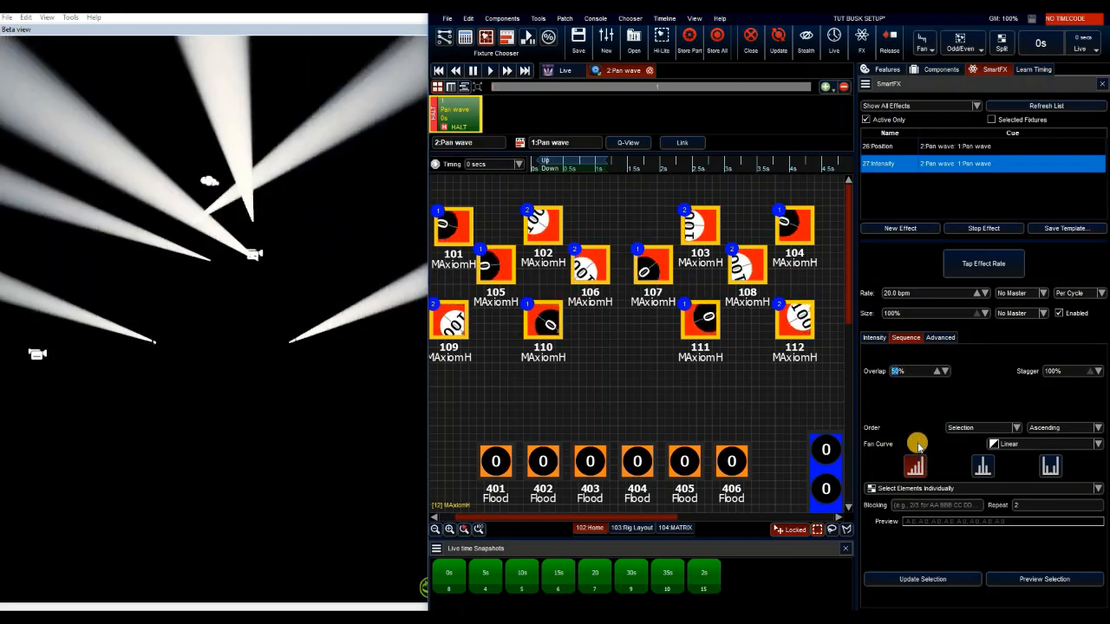
click(1044, 468)
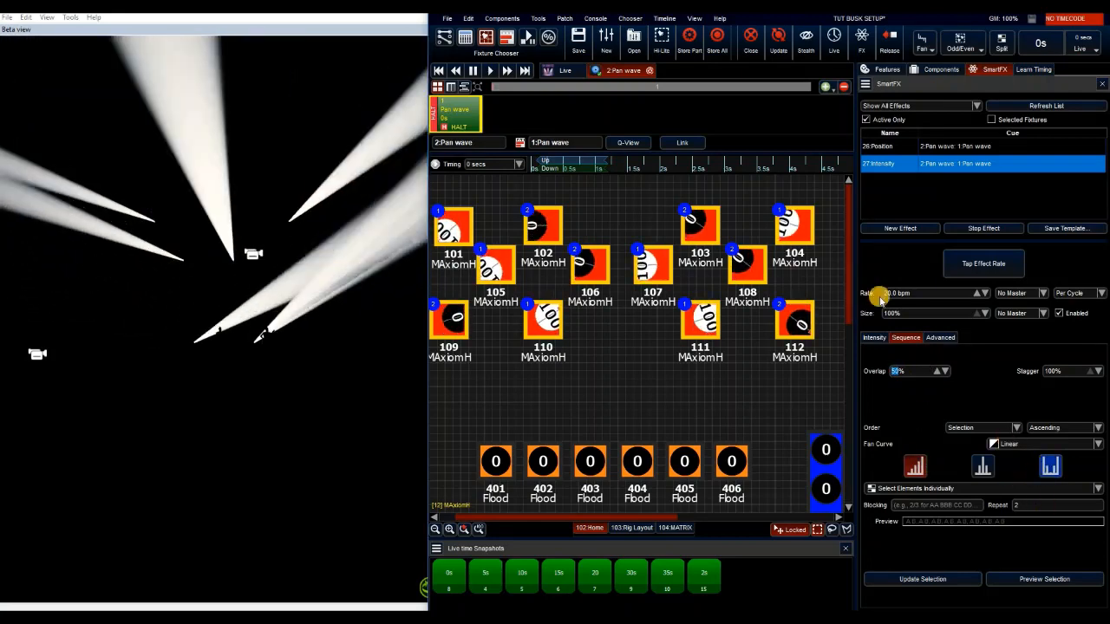
click(1079, 293)
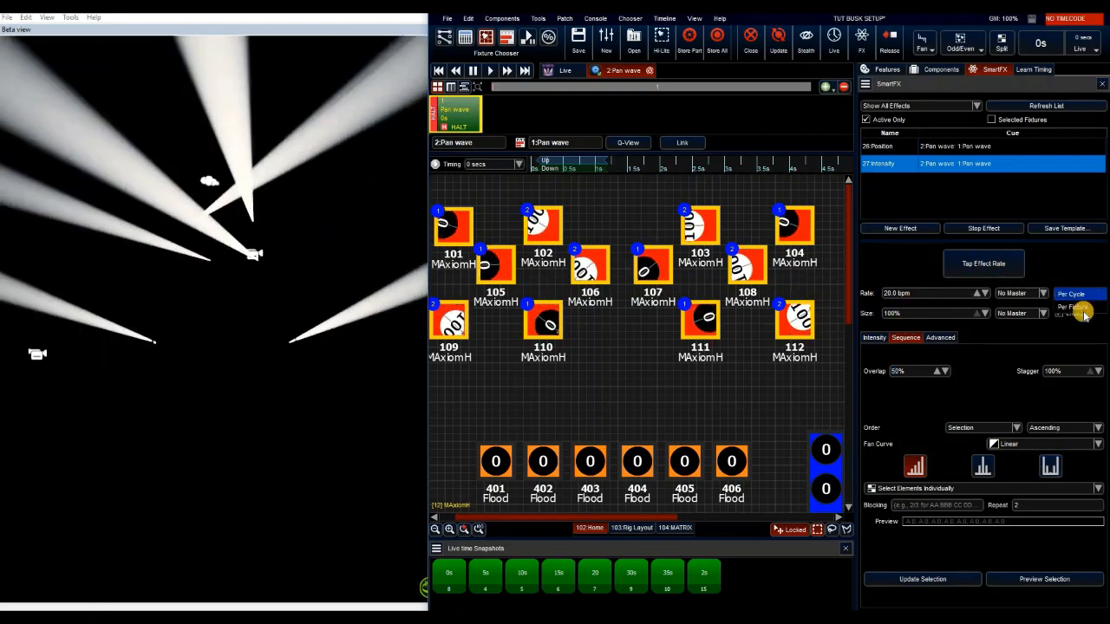
click(1075, 308)
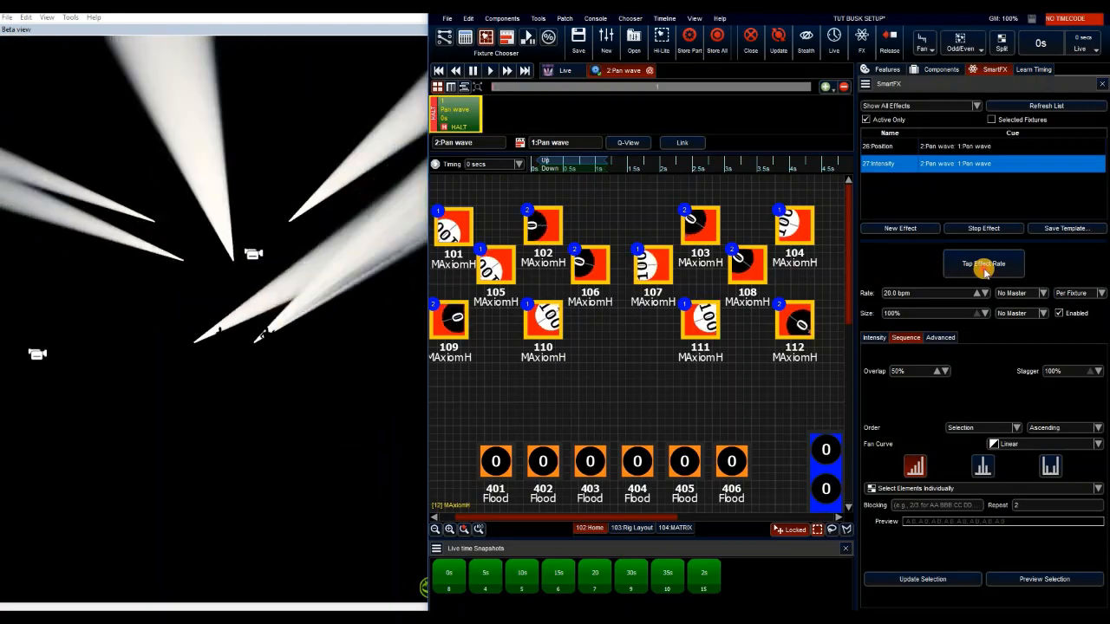
- Reduce the Intensity effect's overlap to 1% and tap its rate to about 144.5 bpm
click(984, 272)
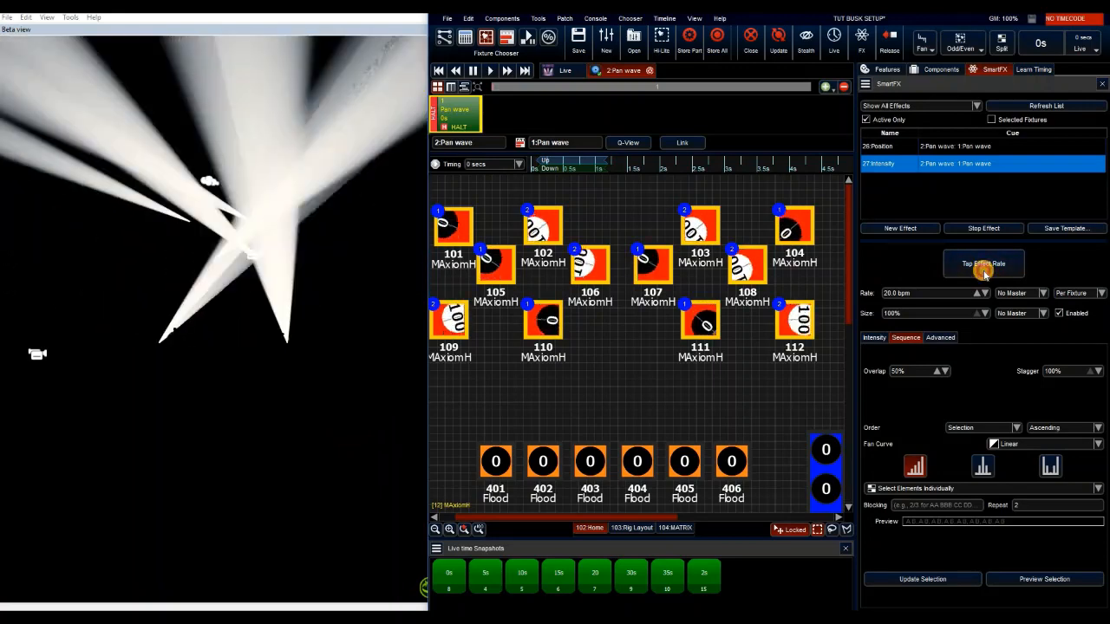
click(984, 271)
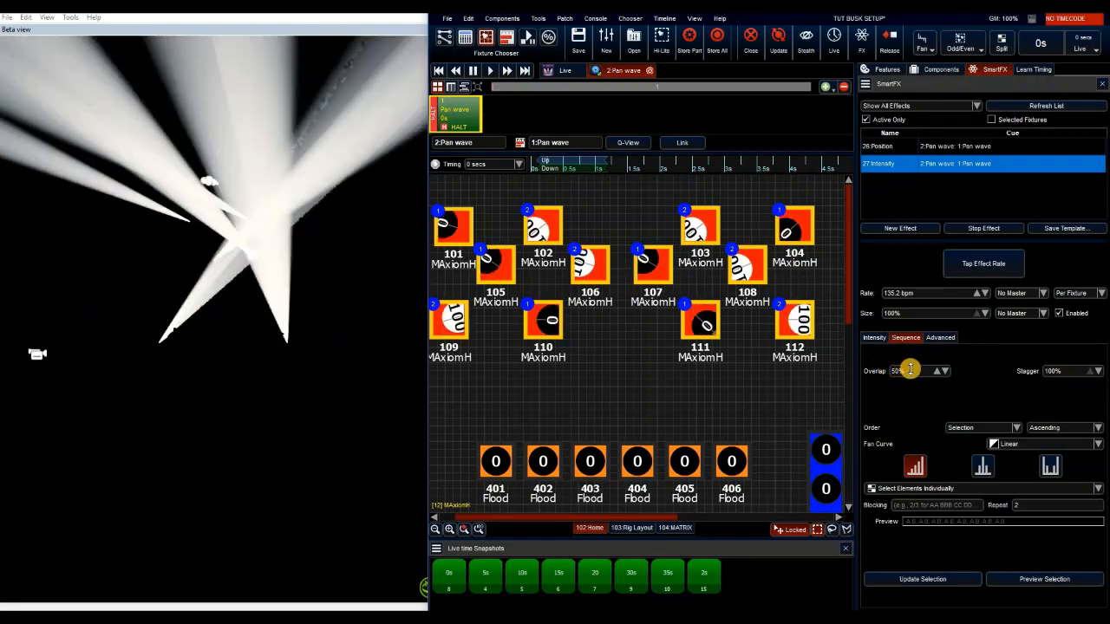
drag(911, 373, 909, 426)
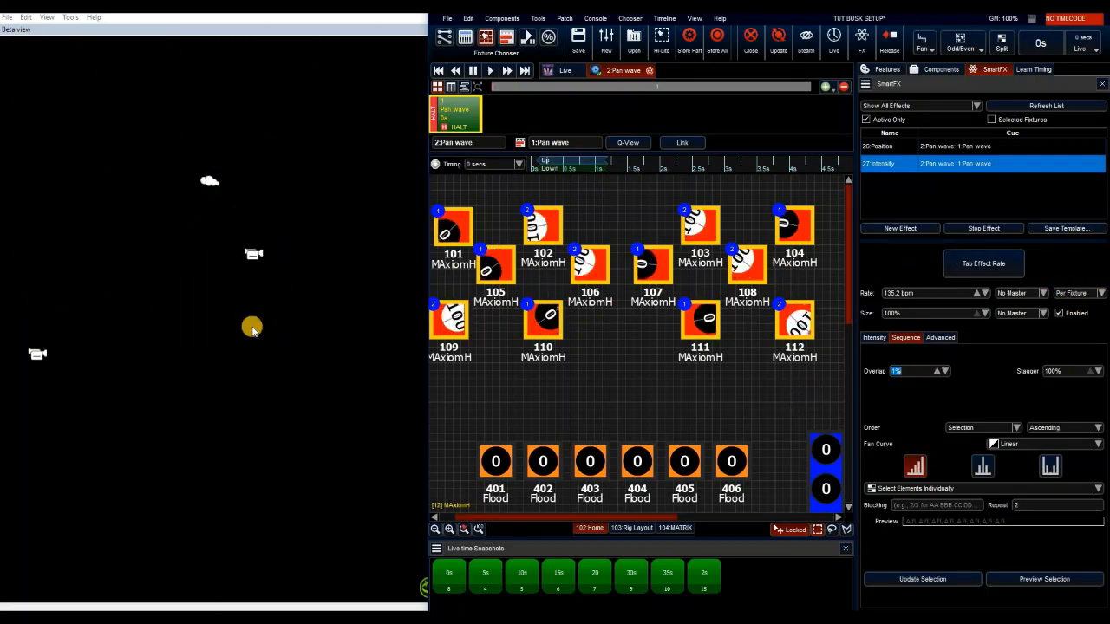
click(982, 265)
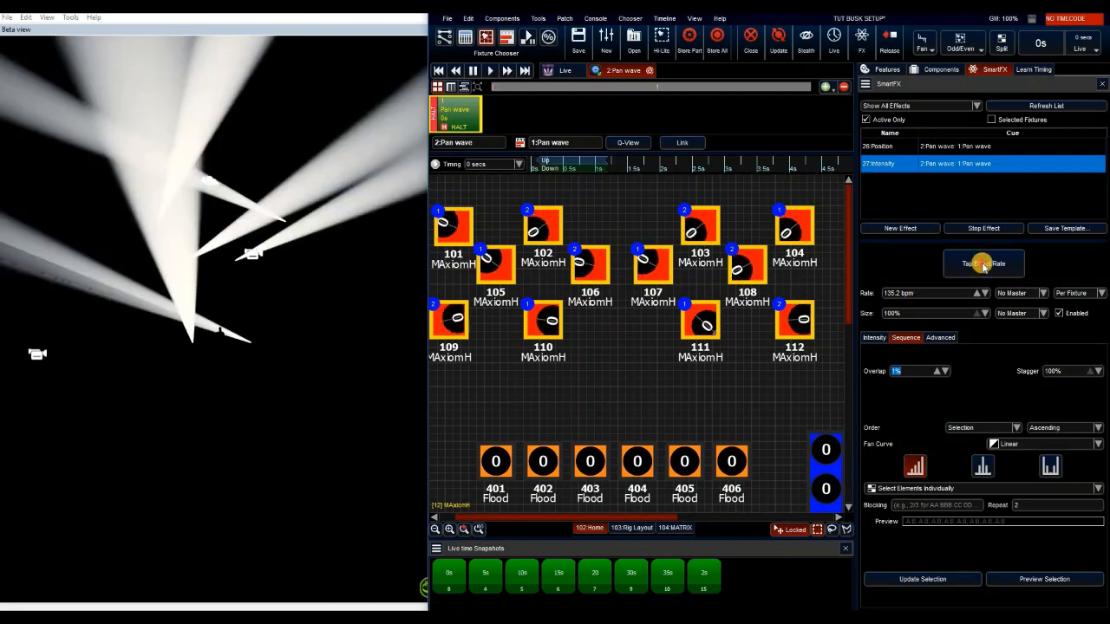
click(982, 265)
click(983, 264)
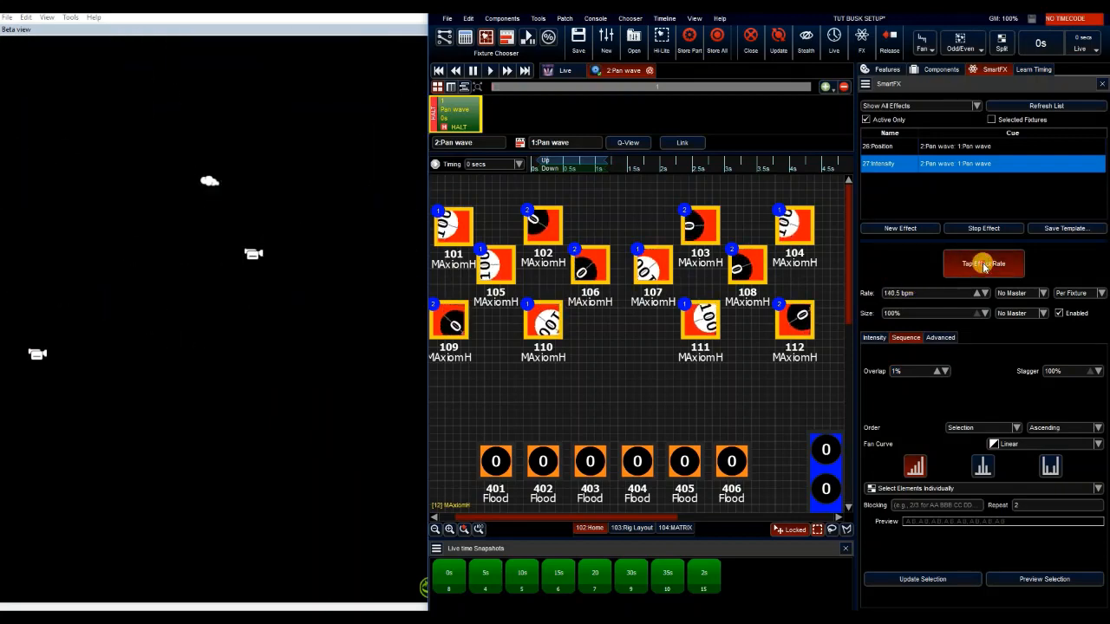
click(982, 265)
click(982, 265)
click(982, 264)
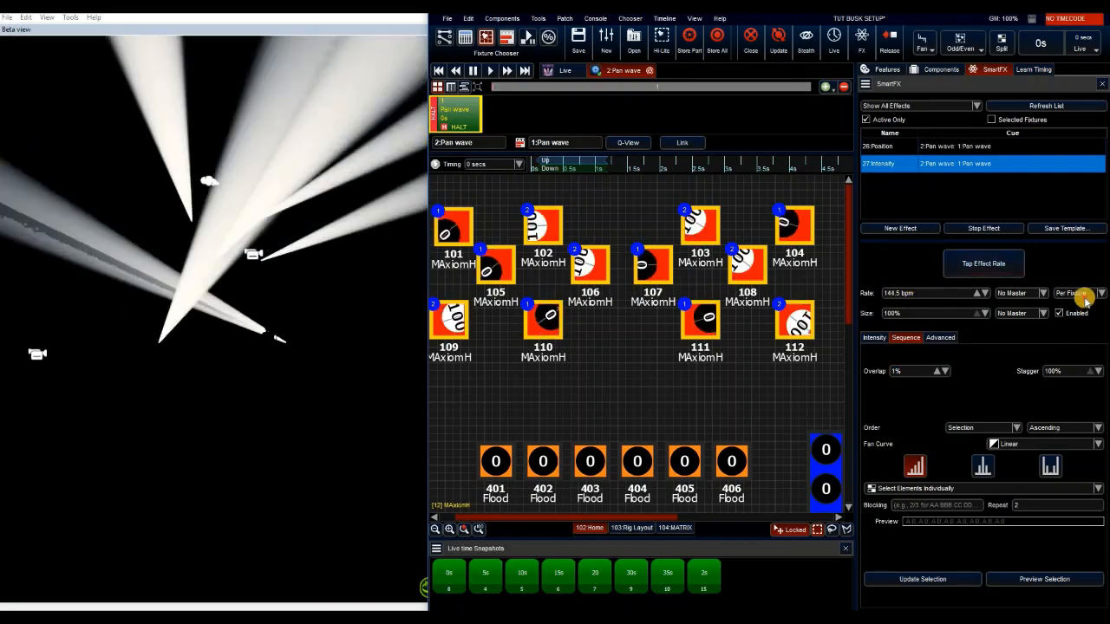
- Try the Per Cycle rate mode on the Intensity effect and return it to Per Fixture
click(1083, 295)
click(919, 396)
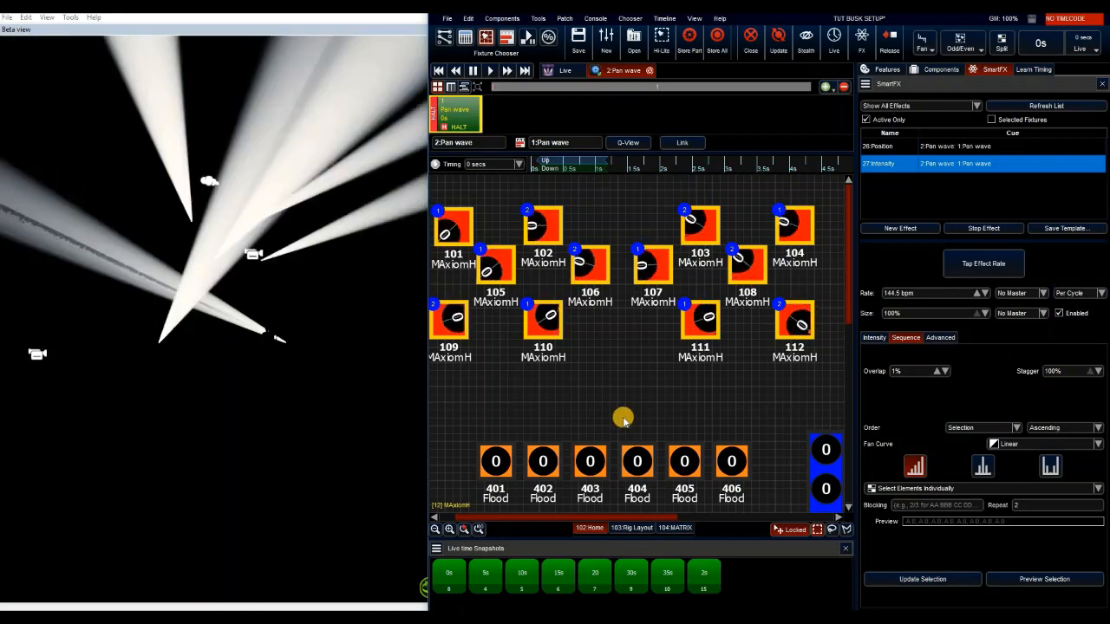
click(1080, 293)
key(Down)
key(Return)
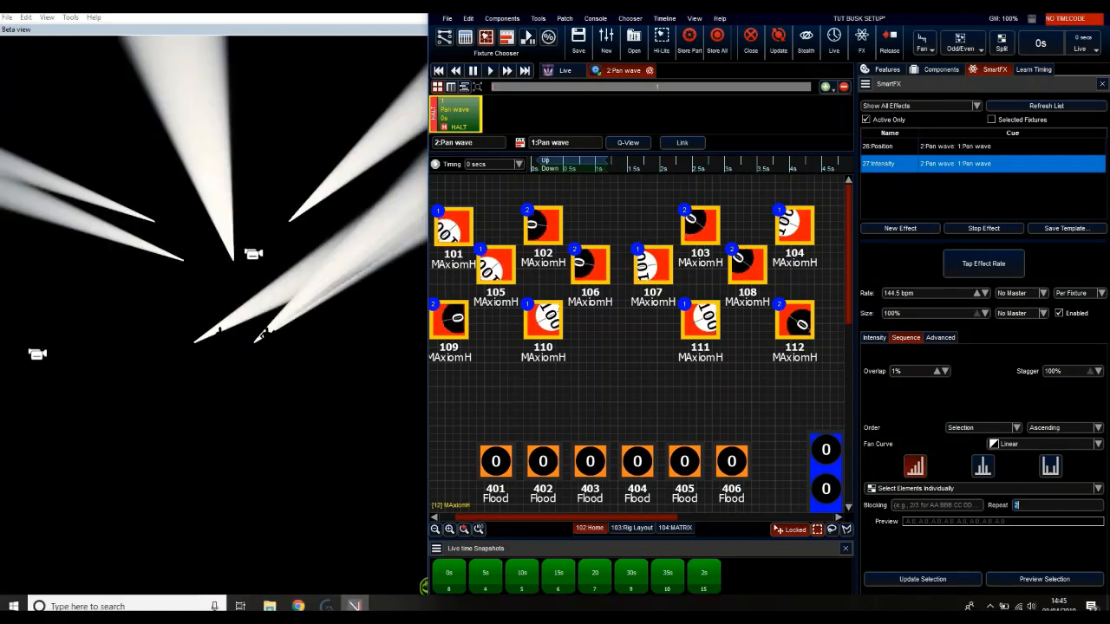
- Try sequence repeat values of 3 and 4 for the Intensity effect and restore the repeat to 2
click(1019, 504)
key(BackSpace)
text(3)
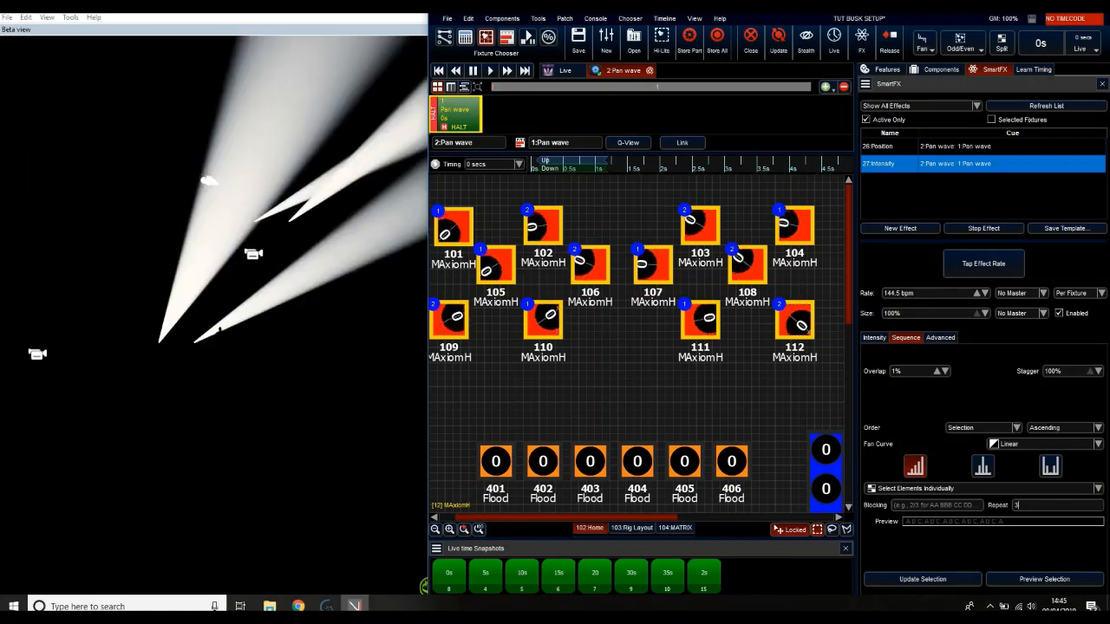
key(BackSpace)
text(4)
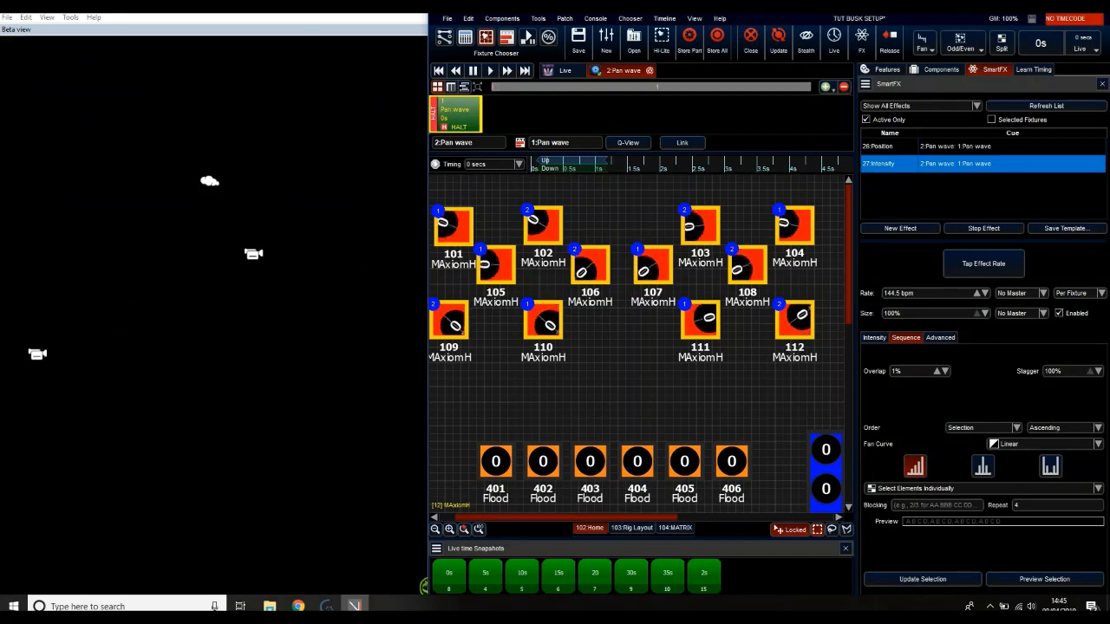
key(BackSpace)
text(2)
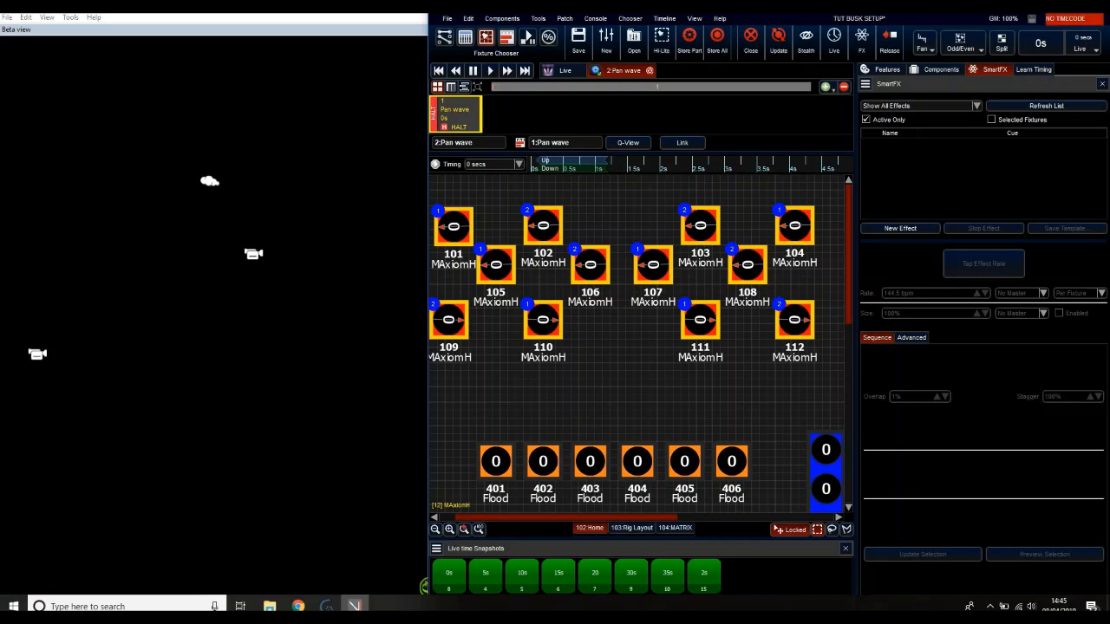
- Stop the Intensity effect in Pan wave and close the cuelist, saving its changes
key(space)
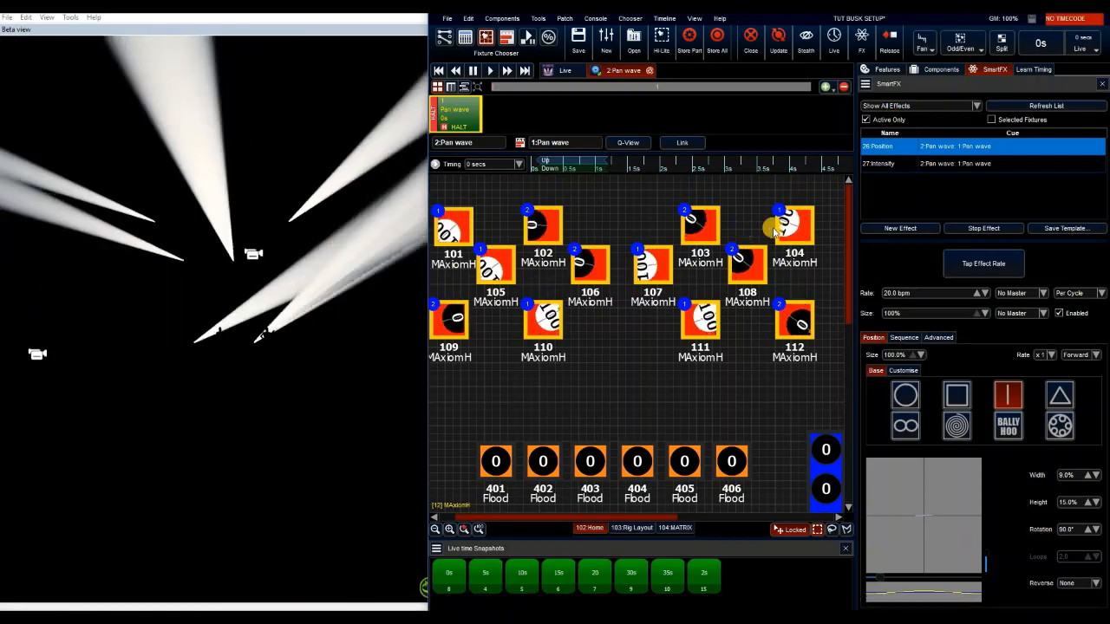
click(953, 163)
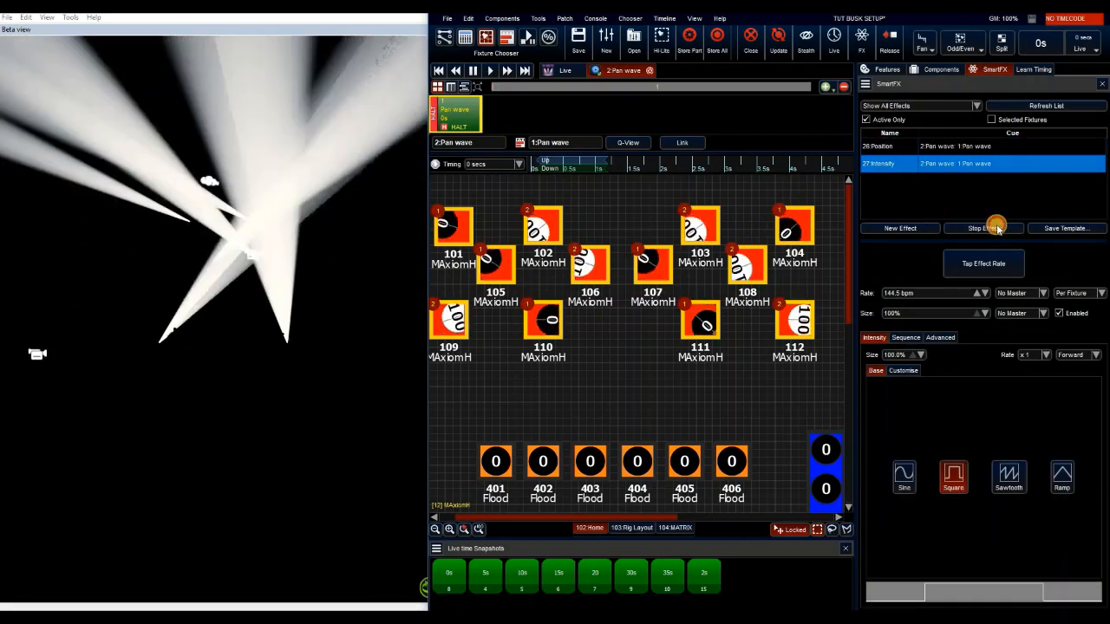
click(996, 228)
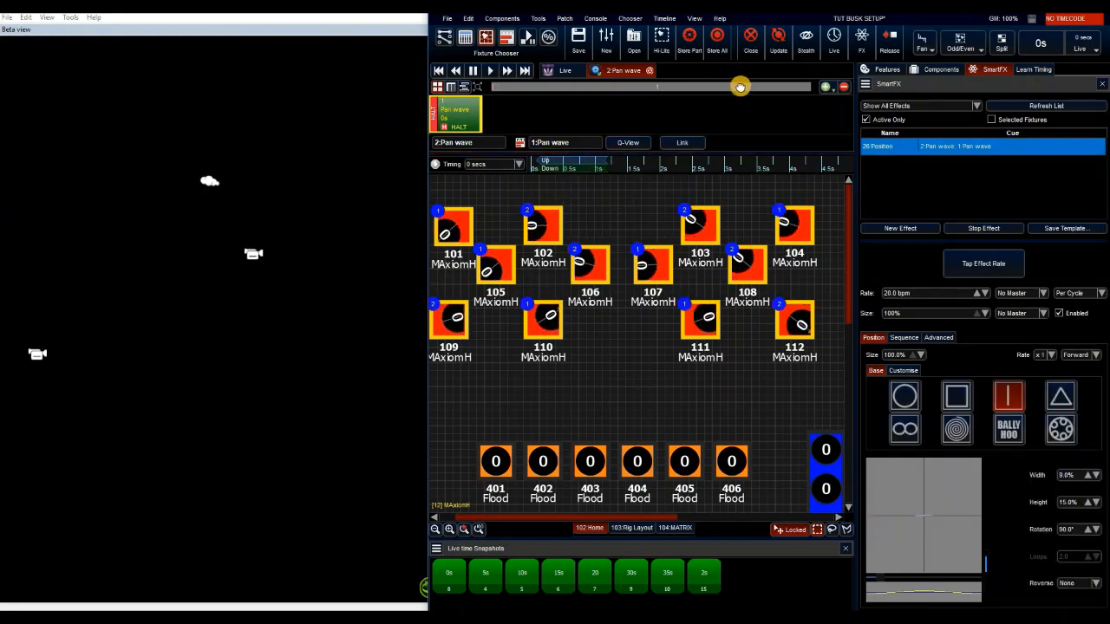
click(756, 50)
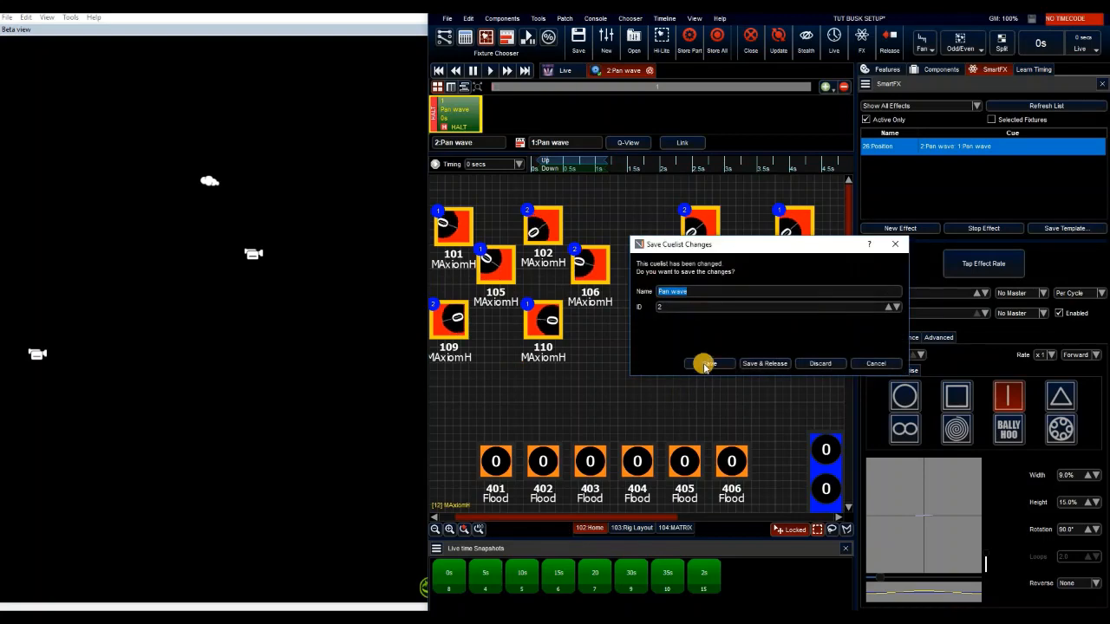
click(708, 363)
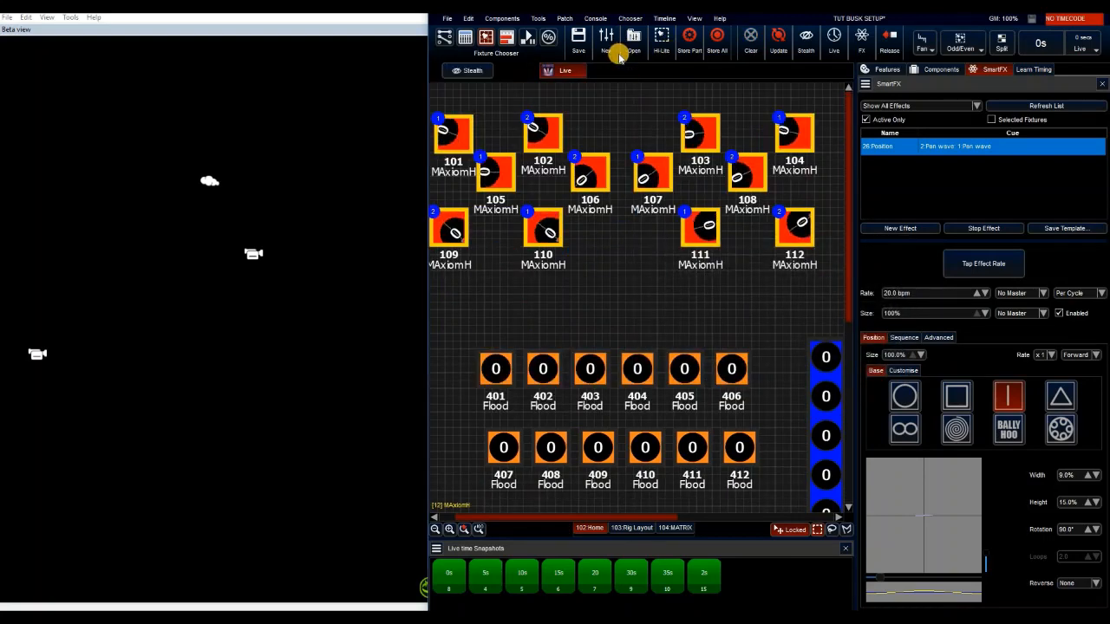
- Create a new cuelist, name its first cue odd/evn and set the cue timing to 0 secs
click(607, 44)
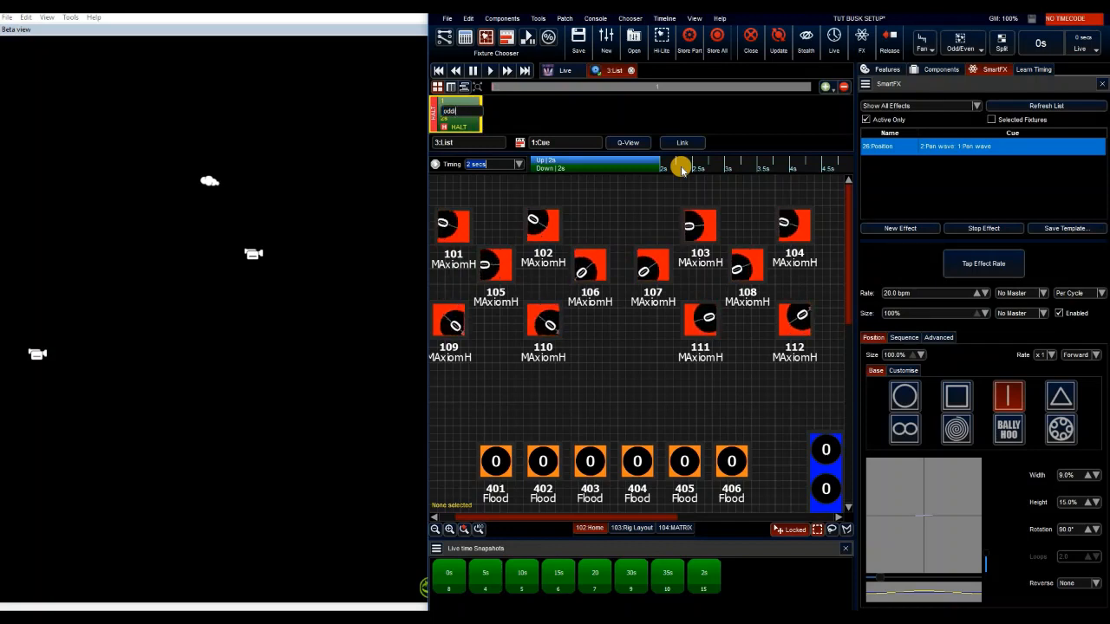
drag(449, 138, 442, 123)
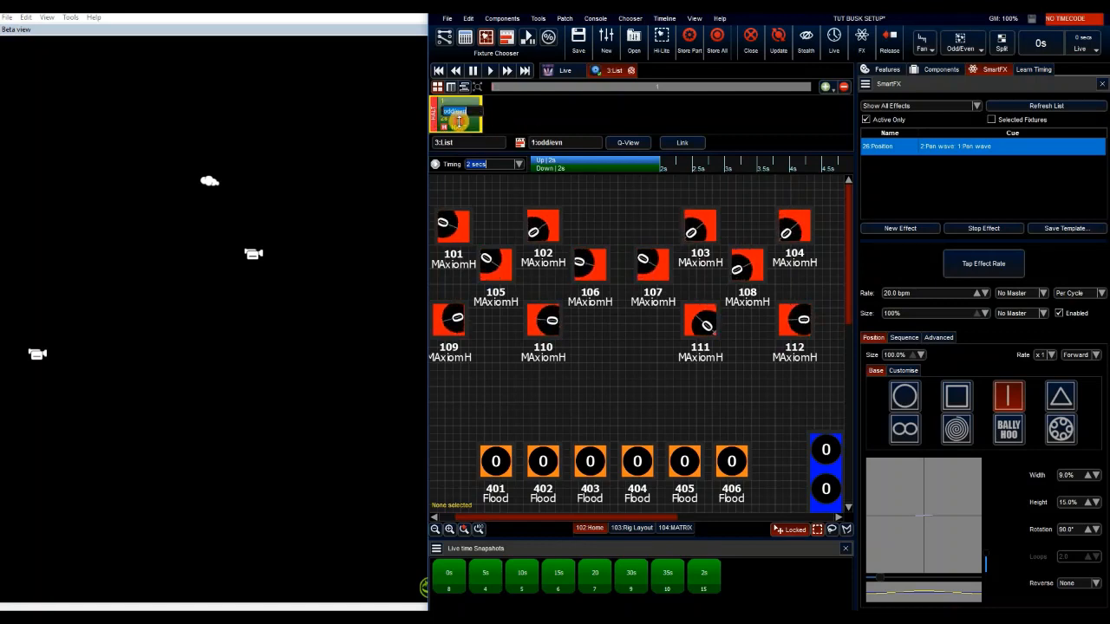
click(466, 131)
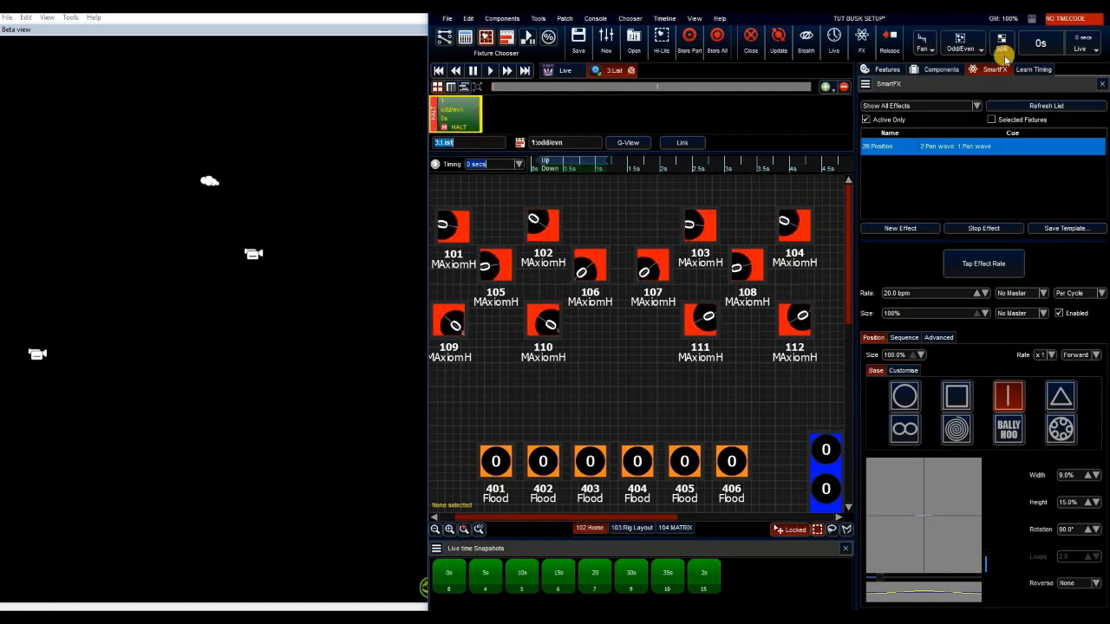
- Add an Intensity wave effect with the Square waveform to MAxiomH spots 101 to 112 in the odd/evn cue
drag(447, 194, 448, 195)
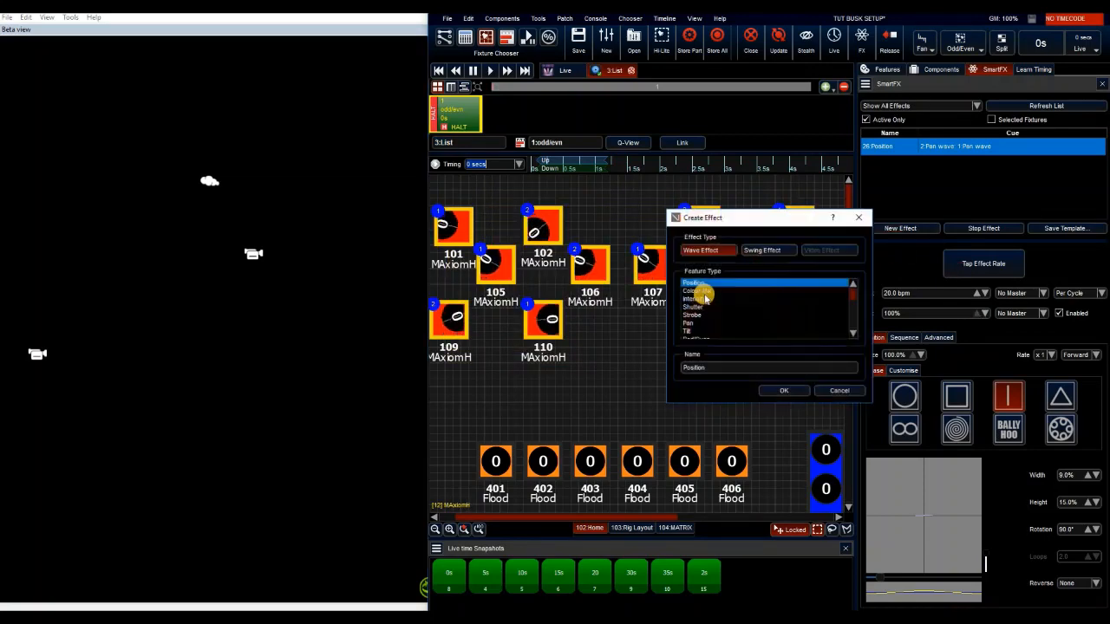
click(783, 391)
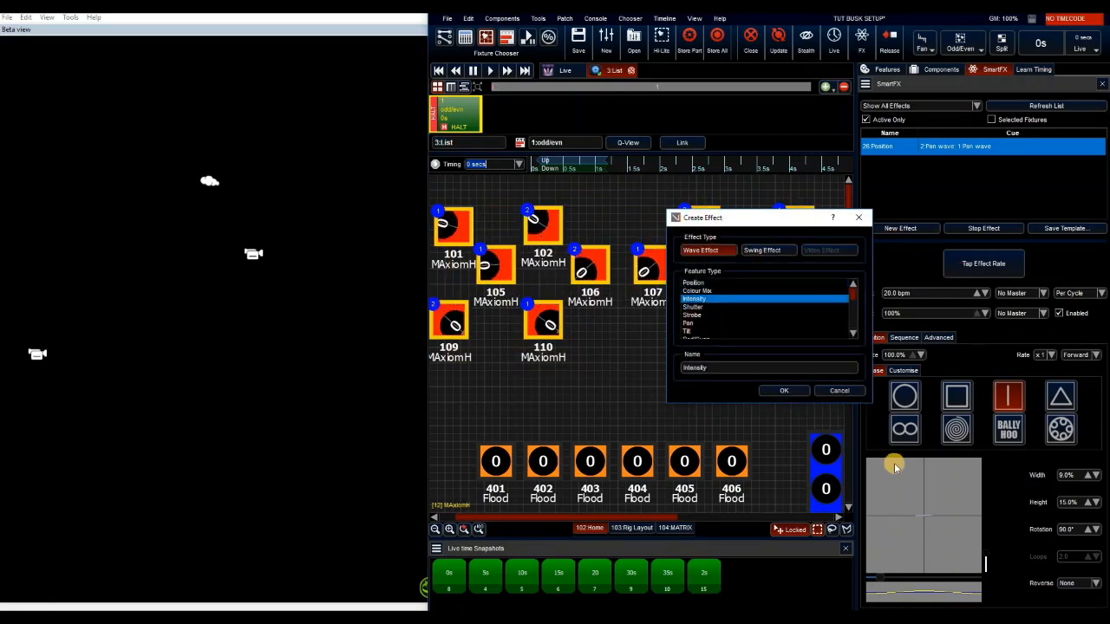
click(953, 474)
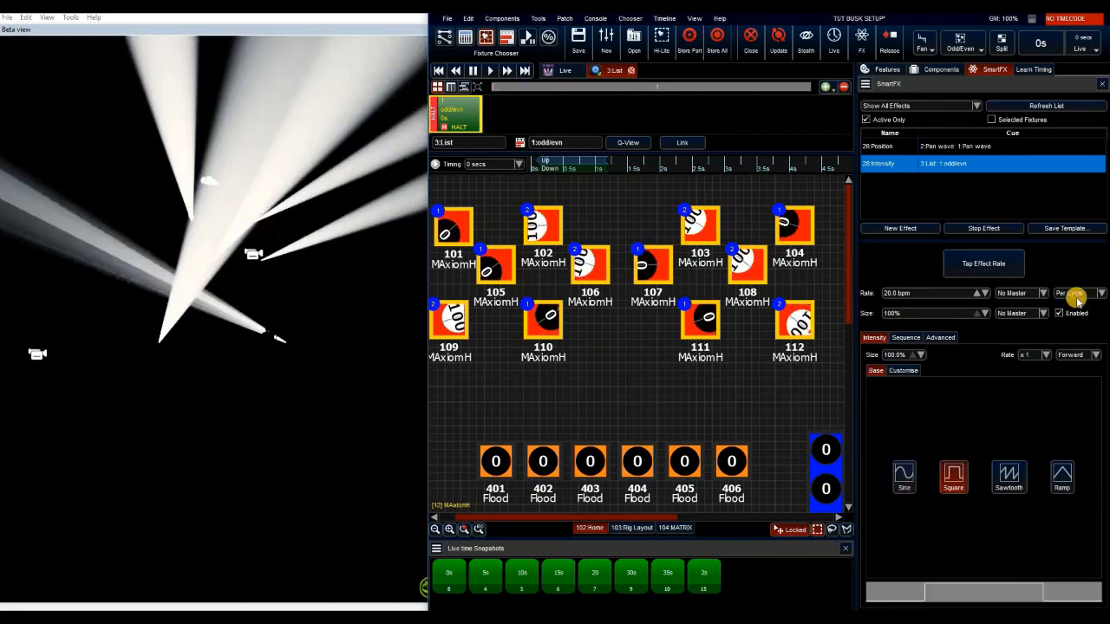
- Set the Intensity effect to Per Fixture with 50% overlap and tap its rate to about 150.6 bpm
click(1072, 294)
click(1071, 306)
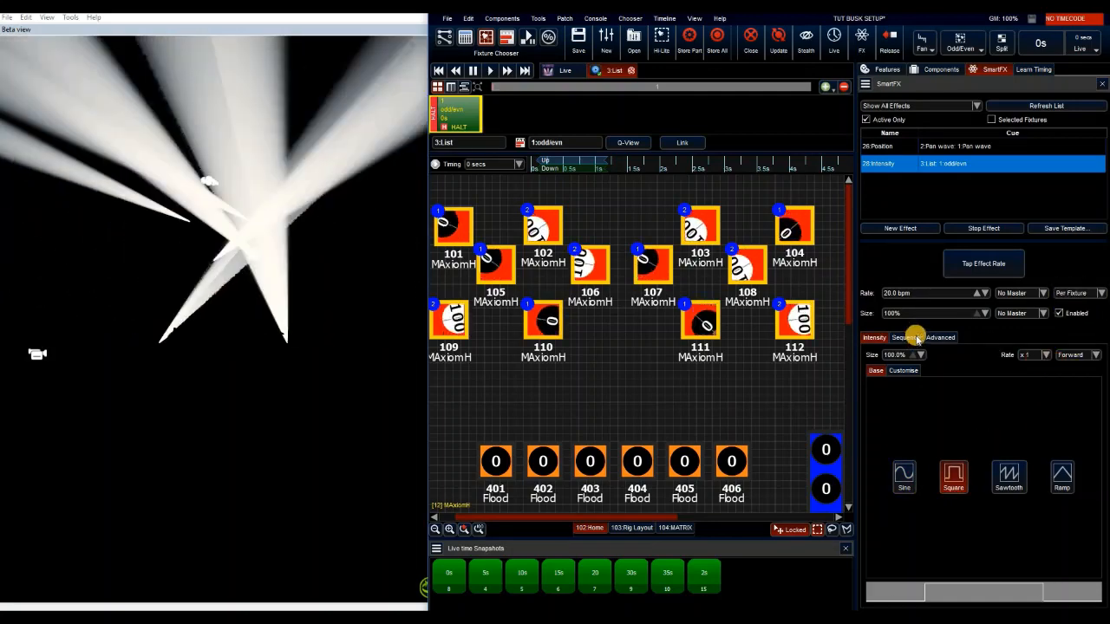
click(905, 337)
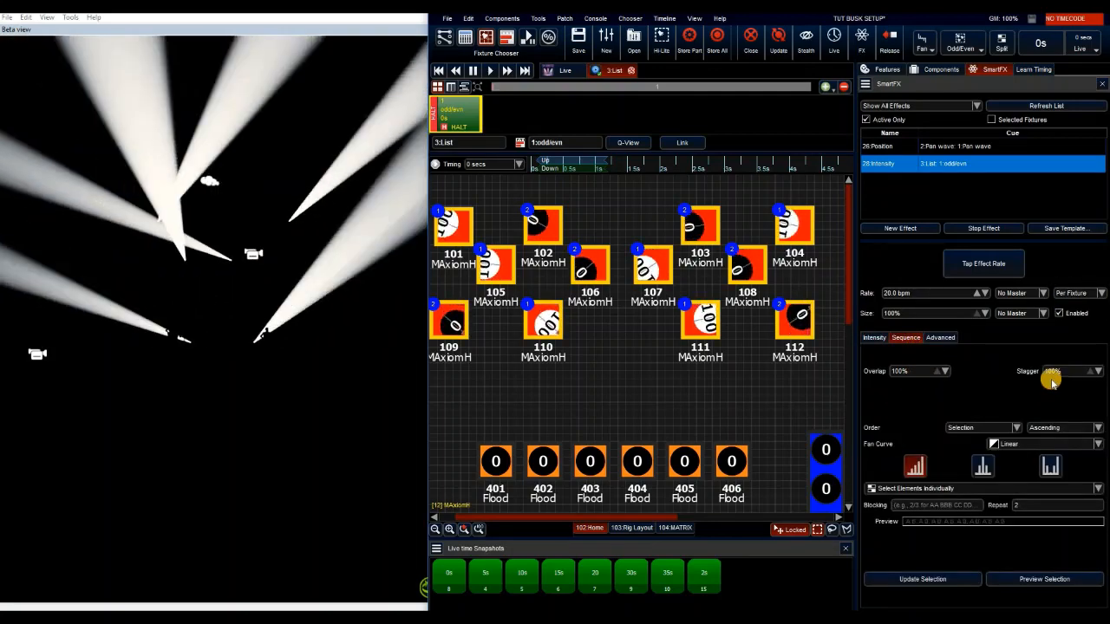
key(Tab)
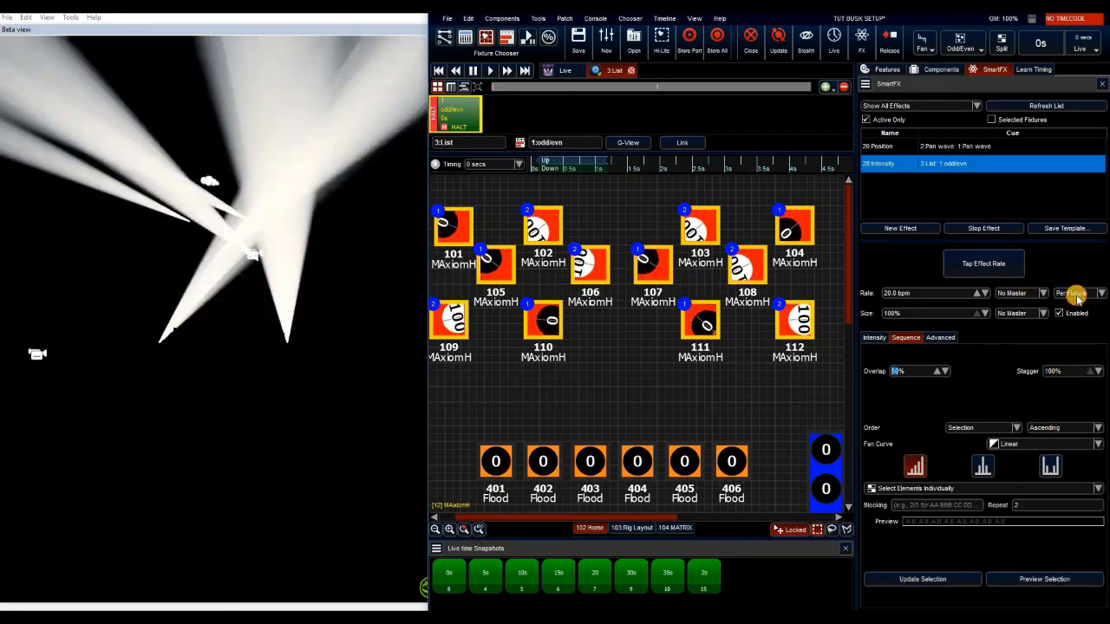
click(983, 267)
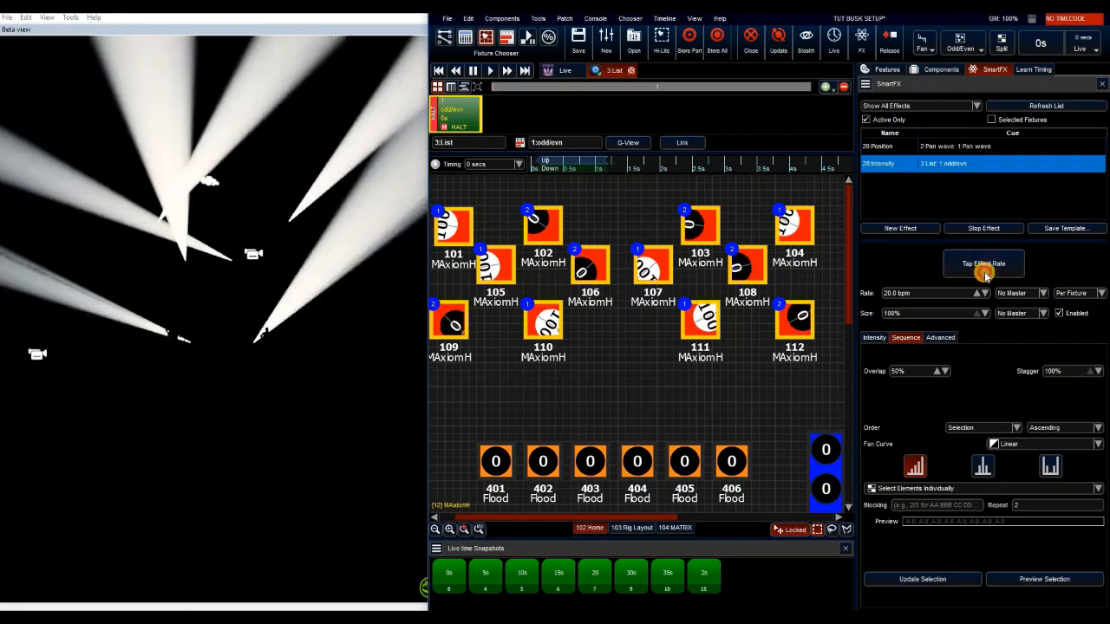
click(983, 267)
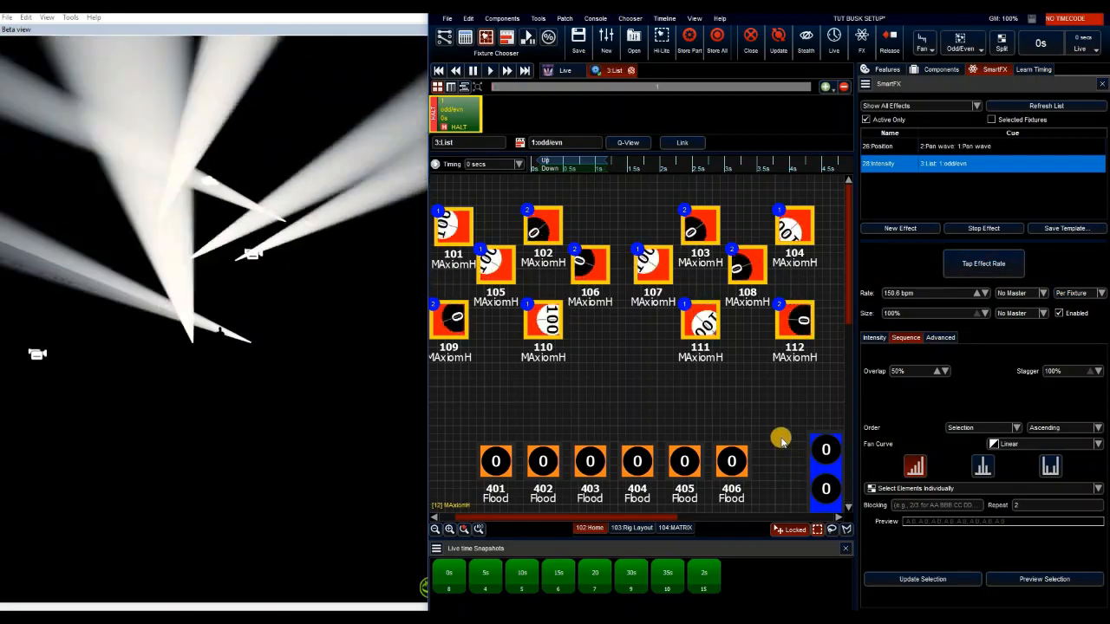
- Deselect the fixtures and close the new cuelist, saving it as odd/evn with ID 3
click(1023, 292)
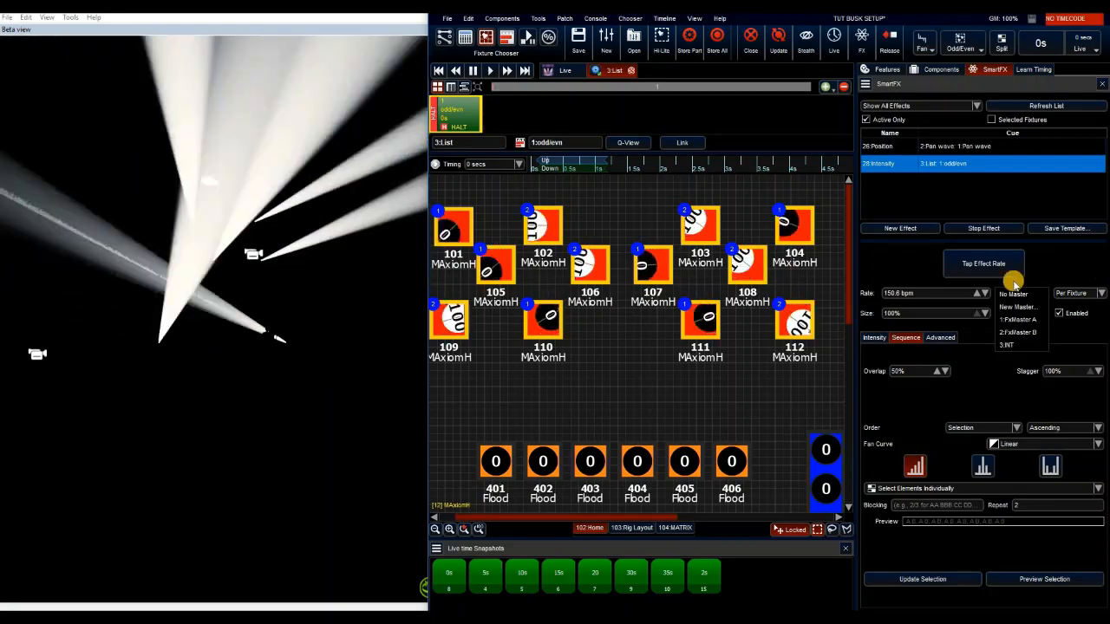
click(661, 405)
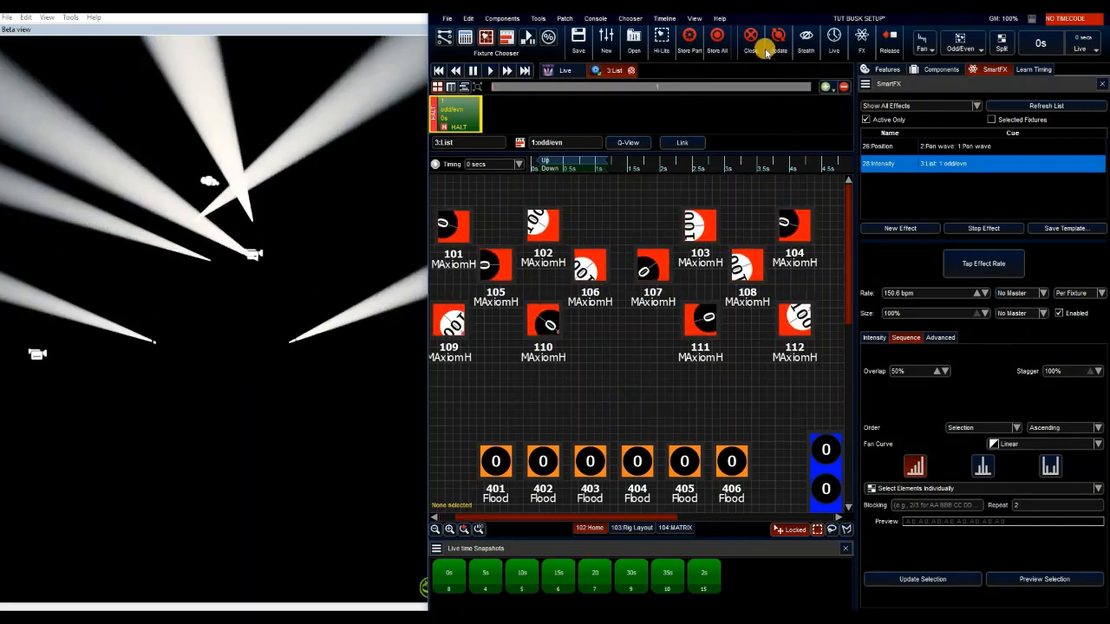
click(751, 43)
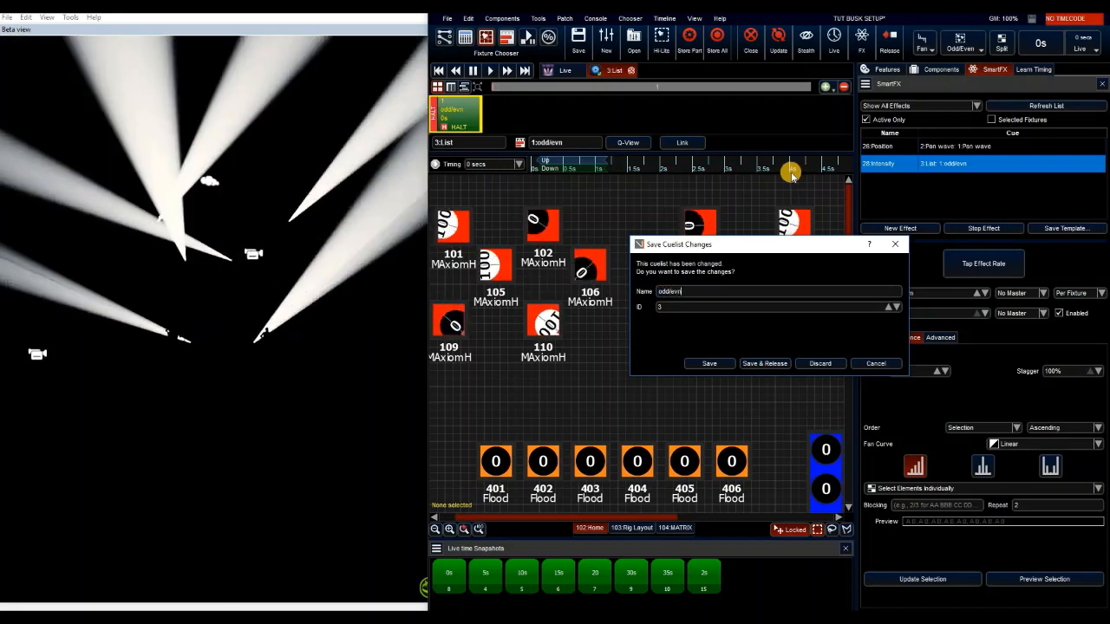
key(Return)
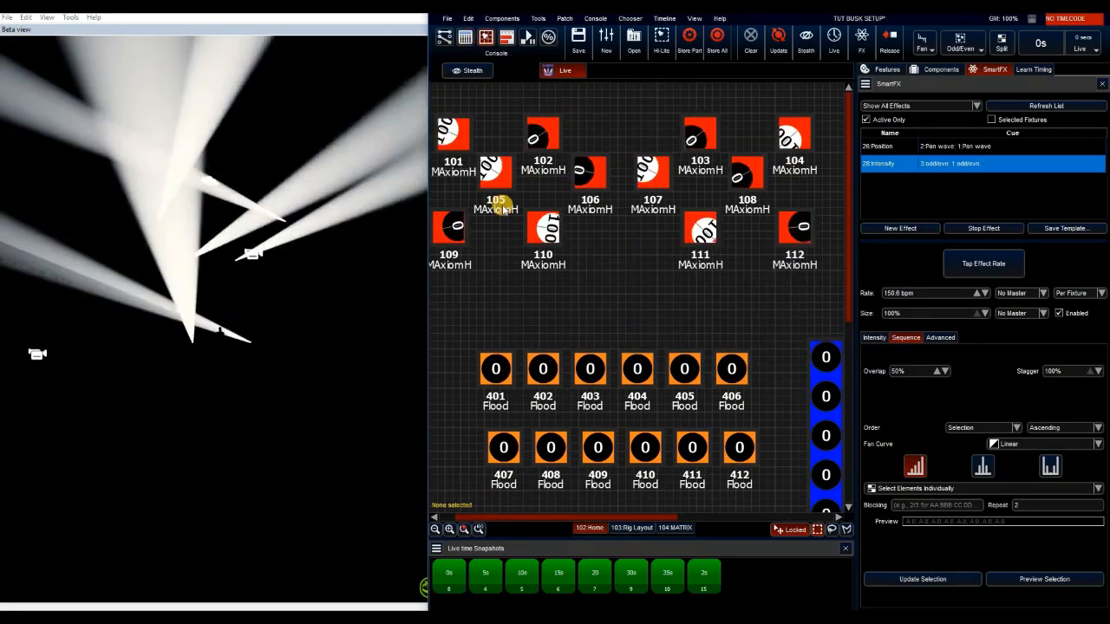
- Open the properties of the odd/evn cuelist on the S1 console playback and set its Release Timing to 0
click(465, 40)
right_click(495, 143)
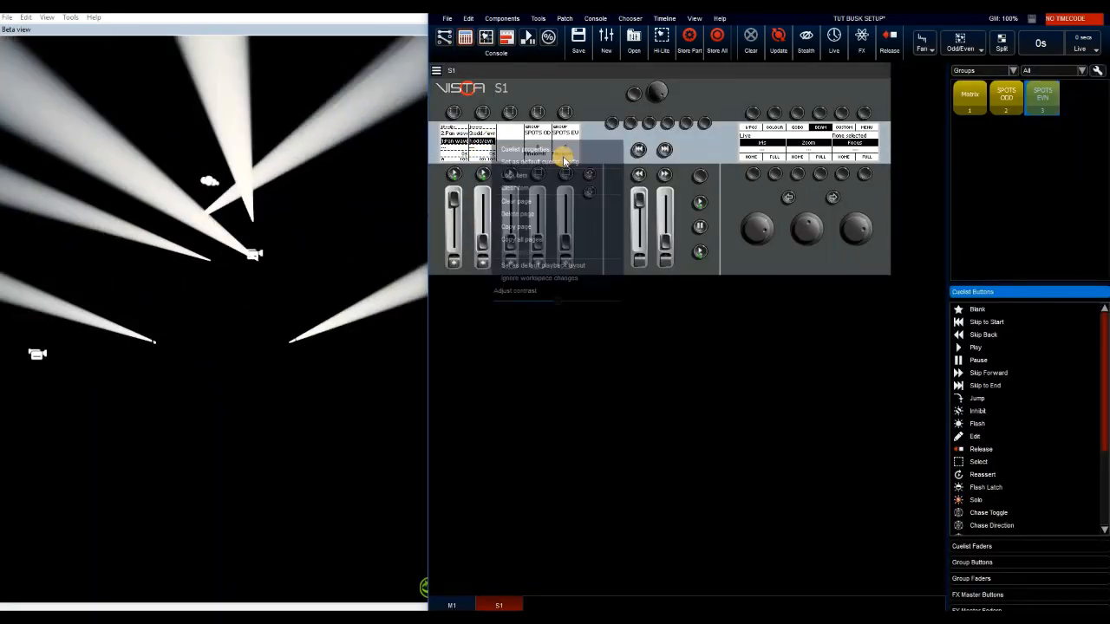
click(564, 148)
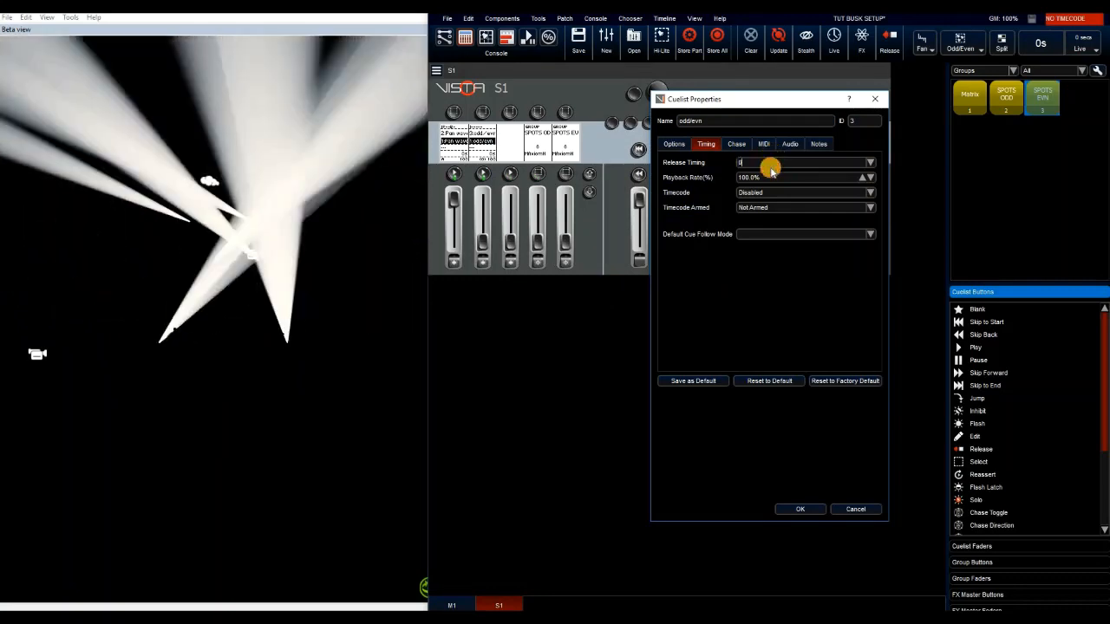
- Keep the odd/evn cuelist's Fader type at Intensity Only, set Fader Auto Play to Auto Play and Release, and apply the properties
click(675, 146)
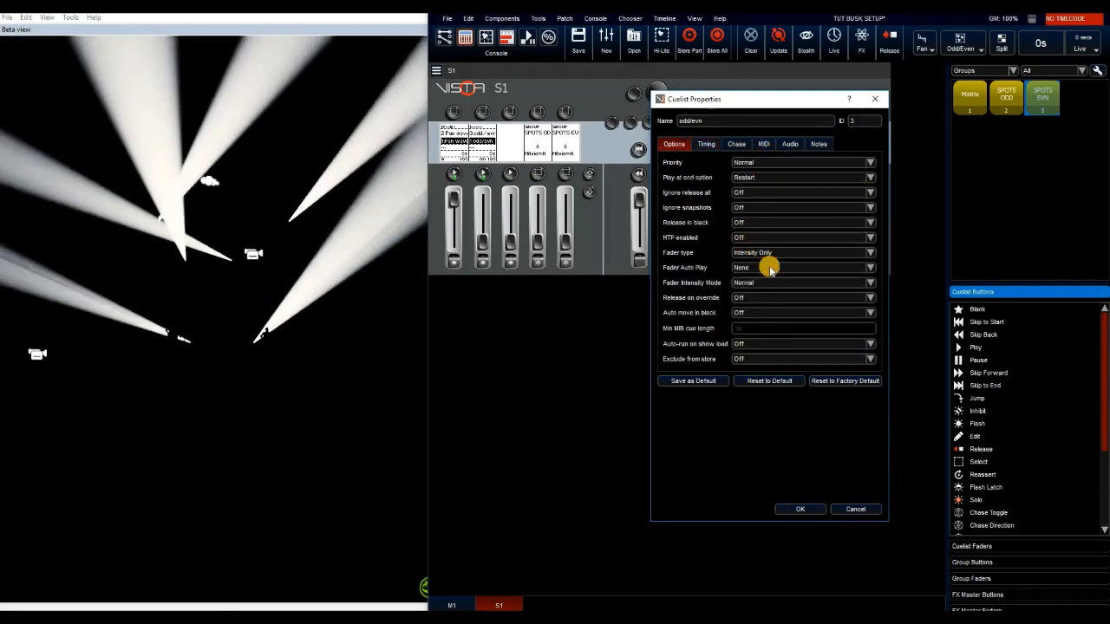
click(766, 253)
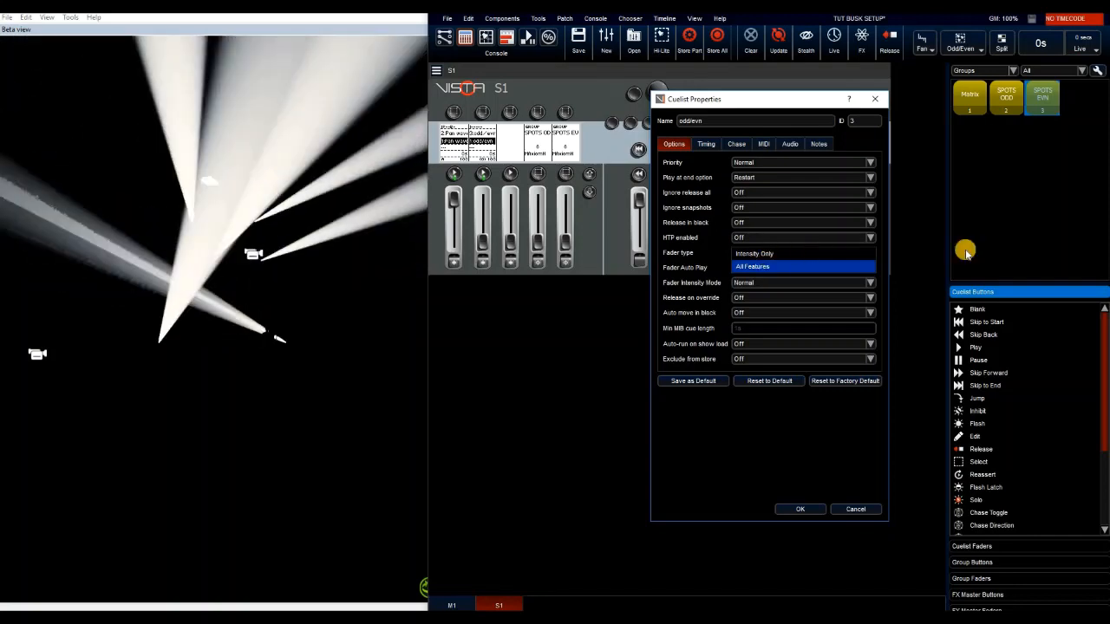
click(965, 251)
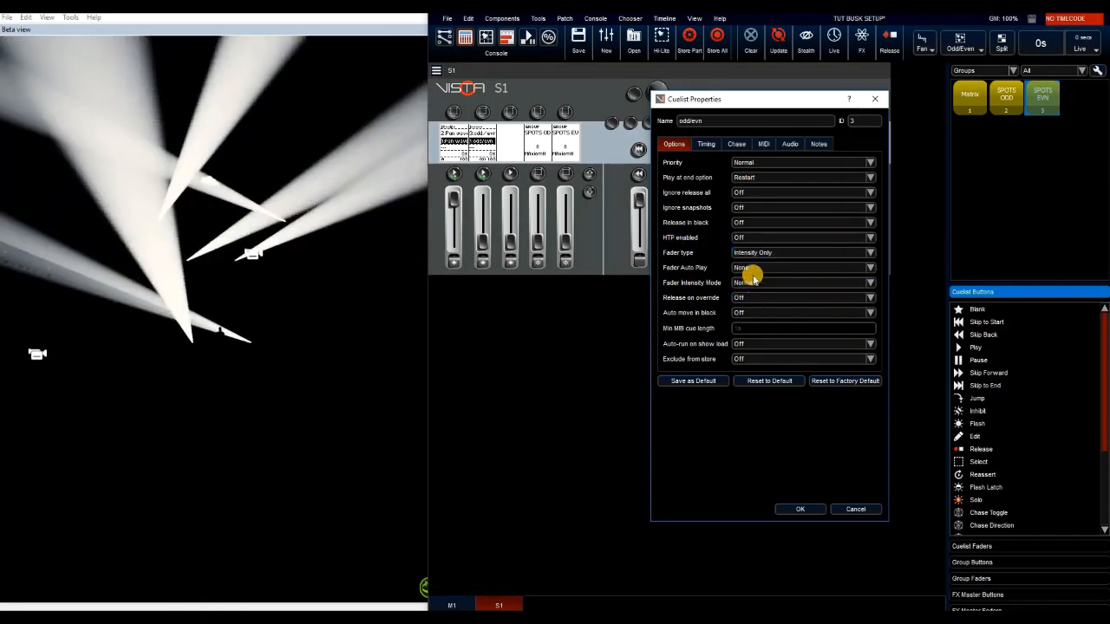
click(748, 271)
click(800, 295)
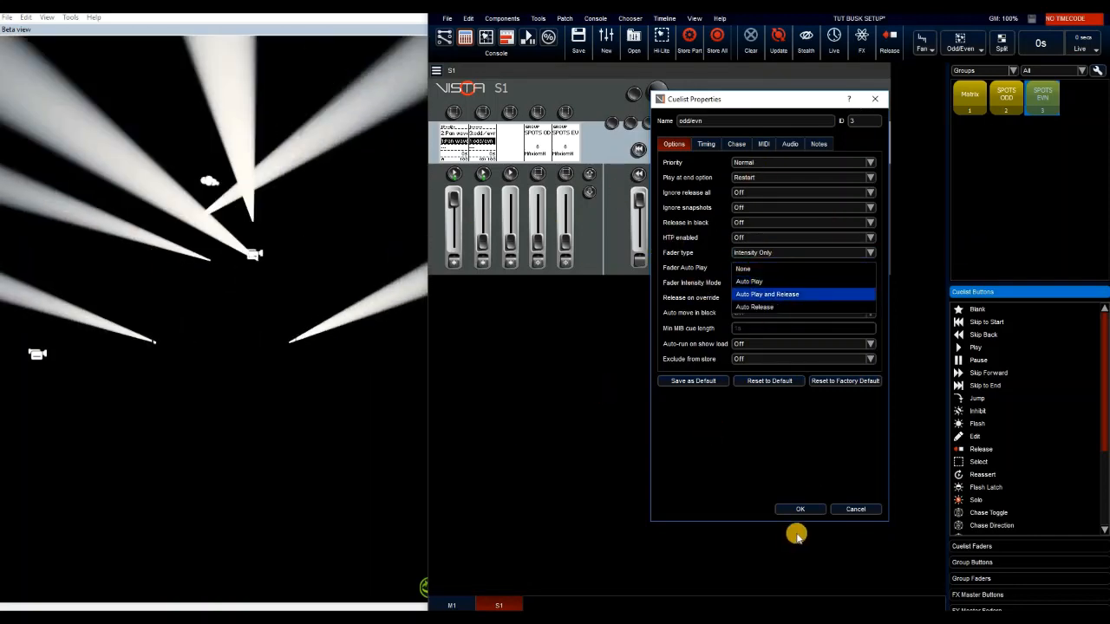
click(797, 513)
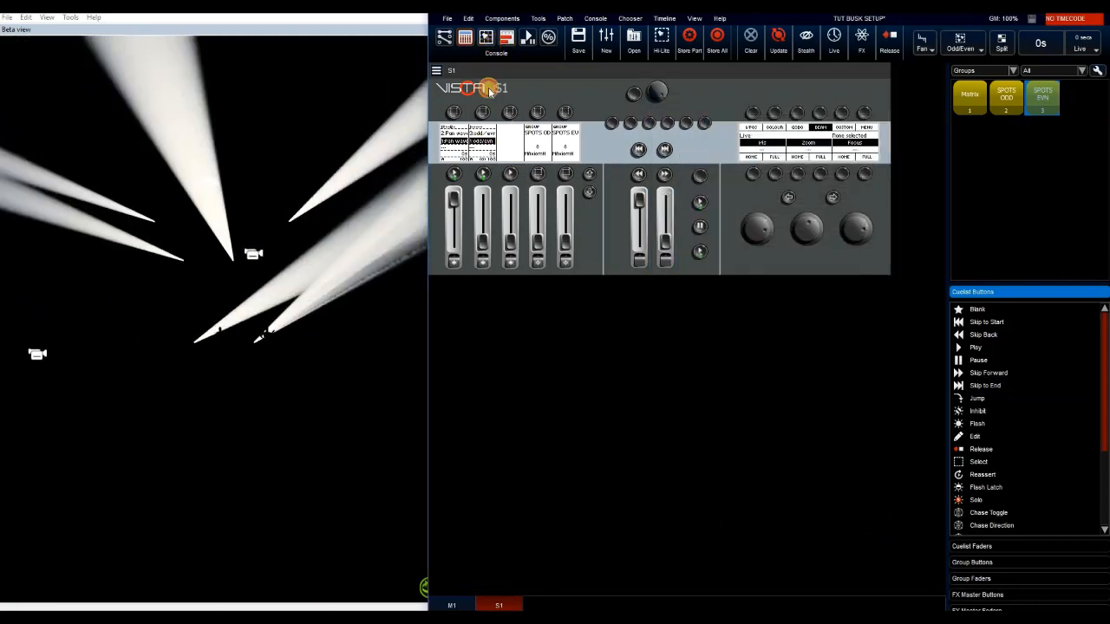
click(467, 36)
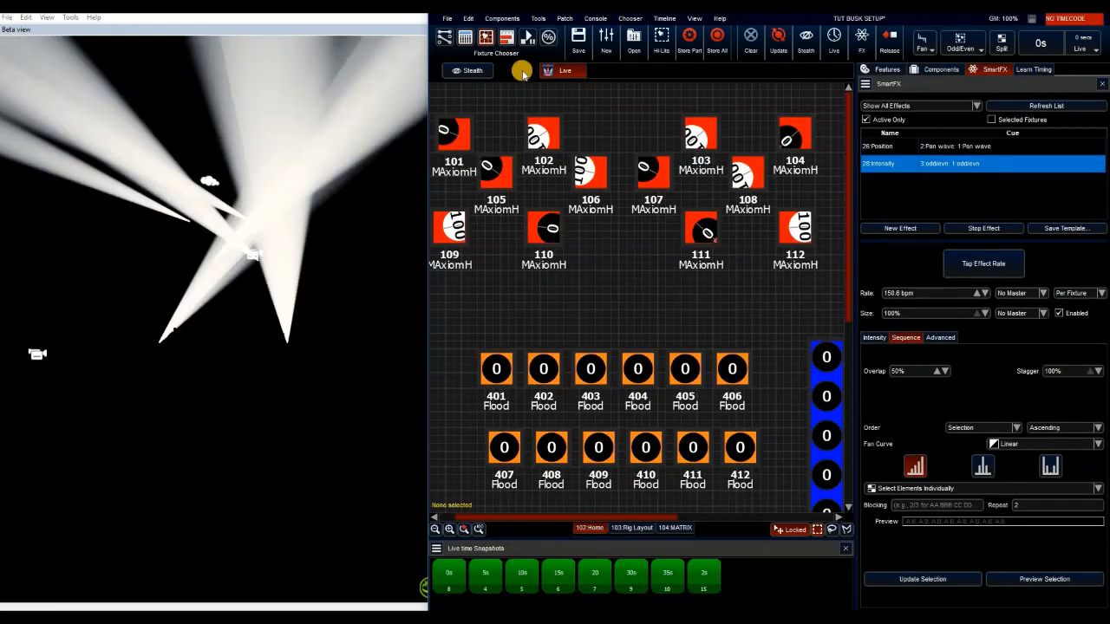
key(F4)
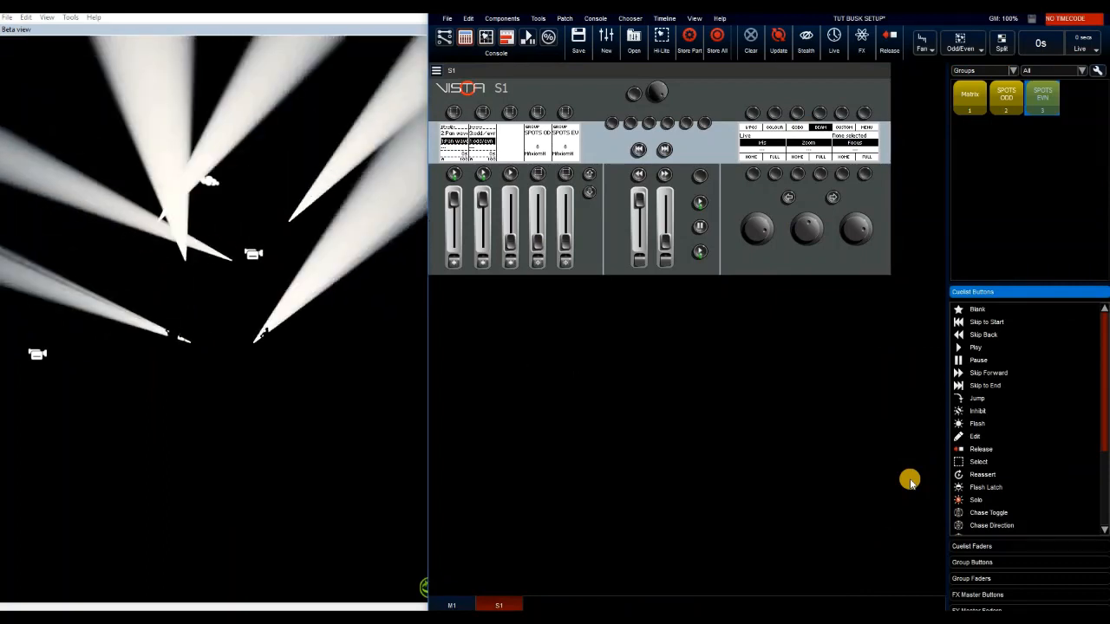